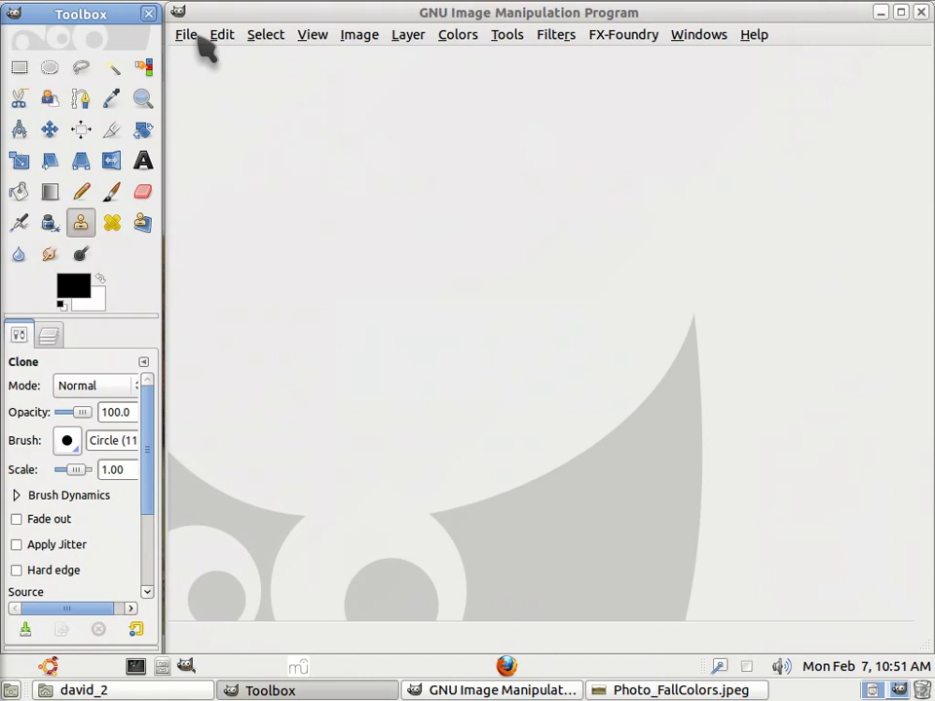
- Create a new blank image 960 pixels wide by 800 pixels tall
{"action": "left_click", "coordinate": [191, 37]}
{"action": "left_click", "coordinate": [207, 56]}
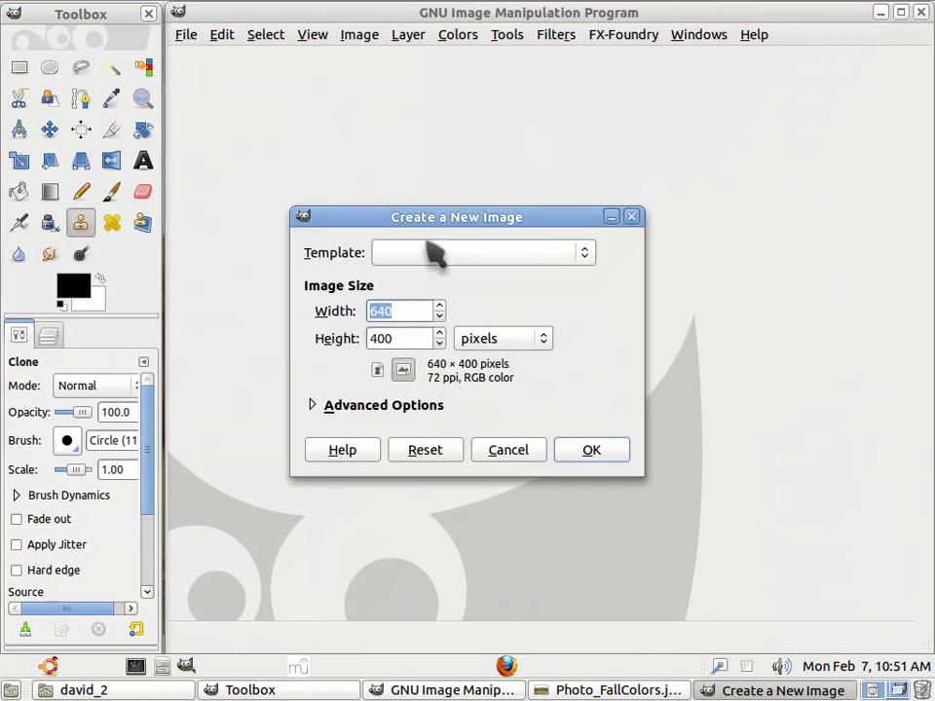
{"action": "type", "text": "85"}
{"action": "key", "text": "BackSpace"}
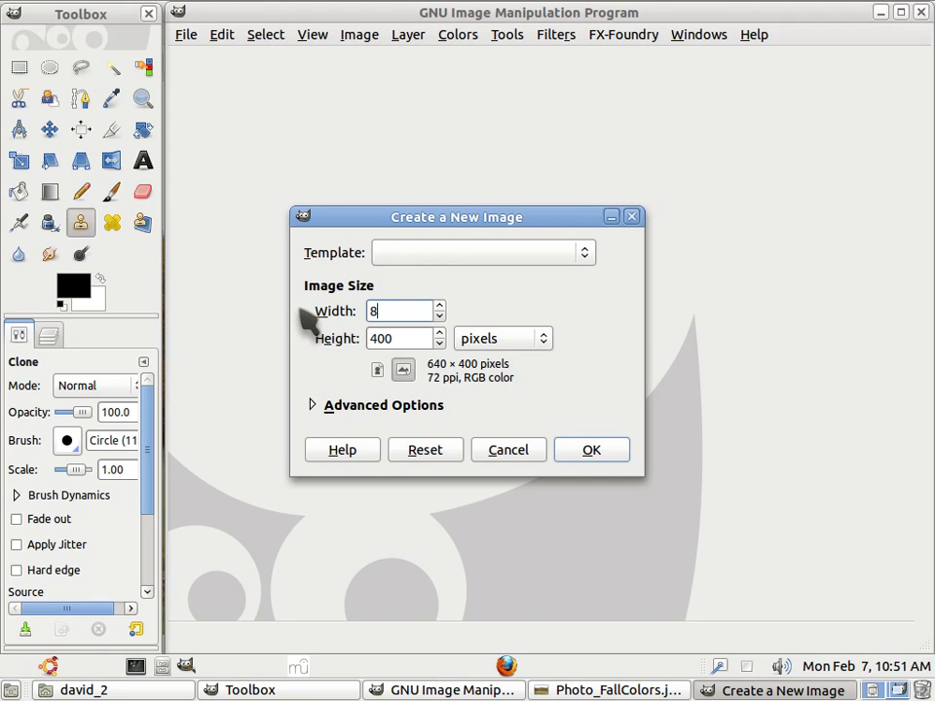
{"action": "key", "text": "BackSpace"}
{"action": "type", "text": "960"}
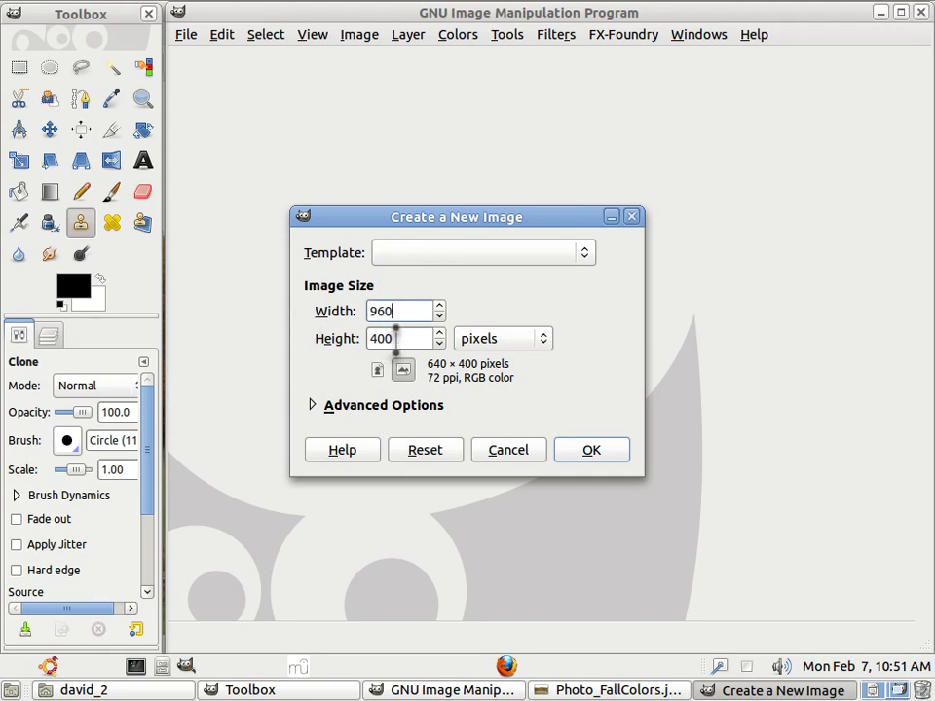
{"action": "key", "text": "Tab"}
{"action": "type", "text": "800"}
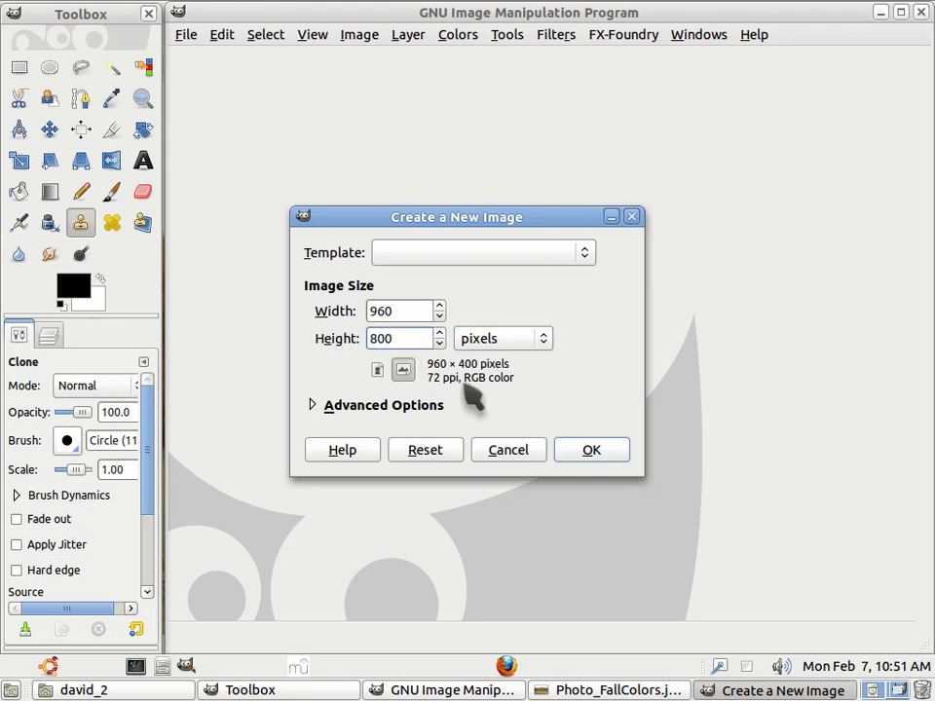
{"action": "left_click", "coordinate": [590, 454]}
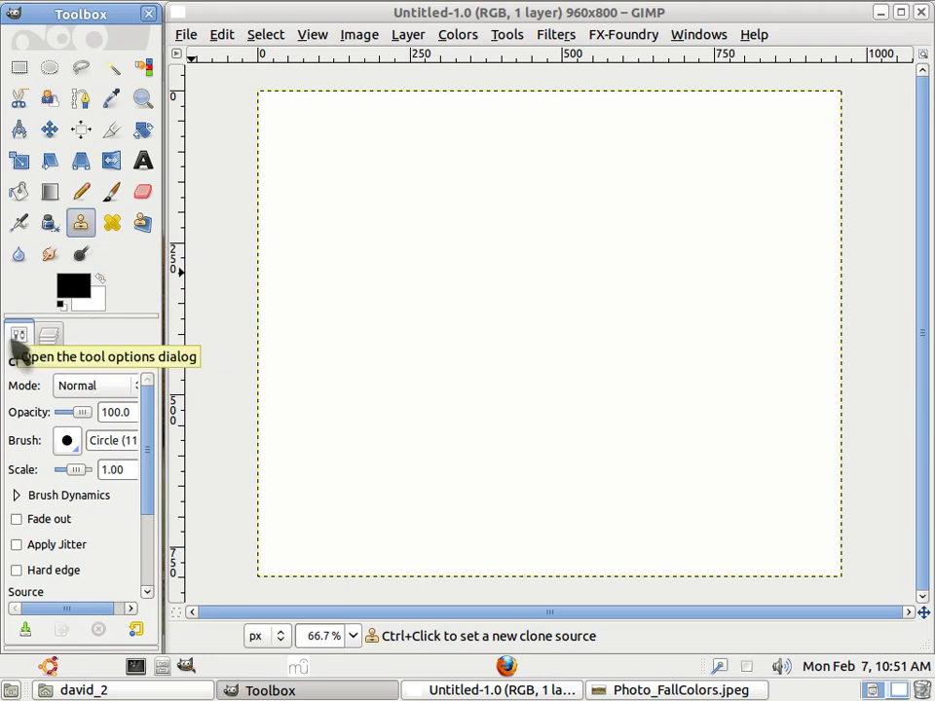
- Set the Clone tool to 50 opacity with Pattern source using the Pool Bottom pattern
{"action": "left_click", "coordinate": [51, 336]}
{"action": "left_click", "coordinate": [144, 363]}
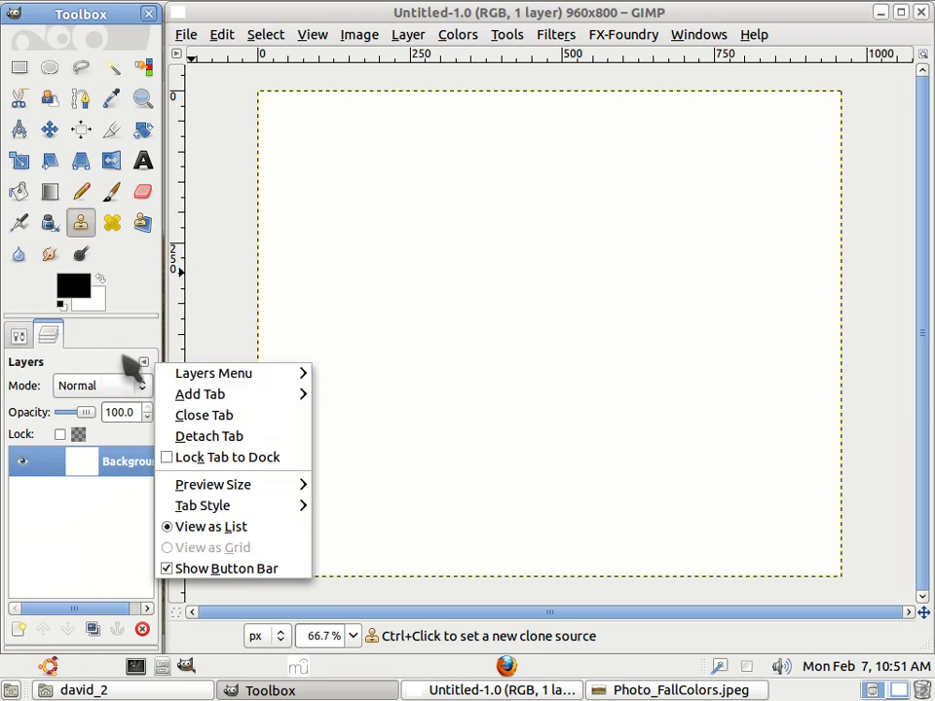
{"action": "left_click", "coordinate": [19, 335]}
{"action": "left_click", "coordinate": [19, 335]}
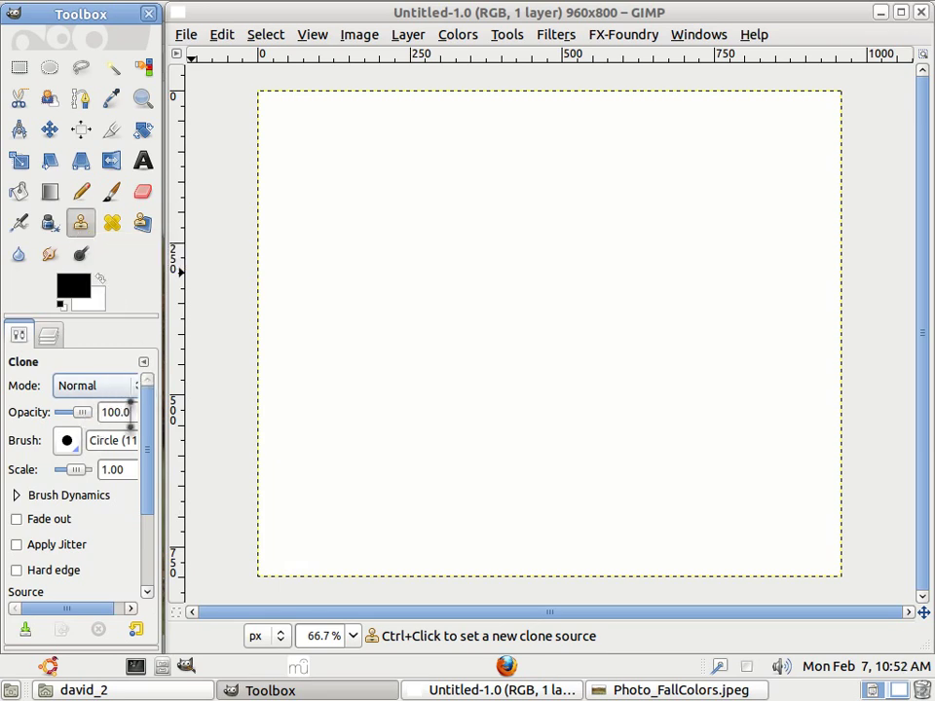
{"action": "triple_click", "coordinate": [129, 411]}
{"action": "type", "text": "50"}
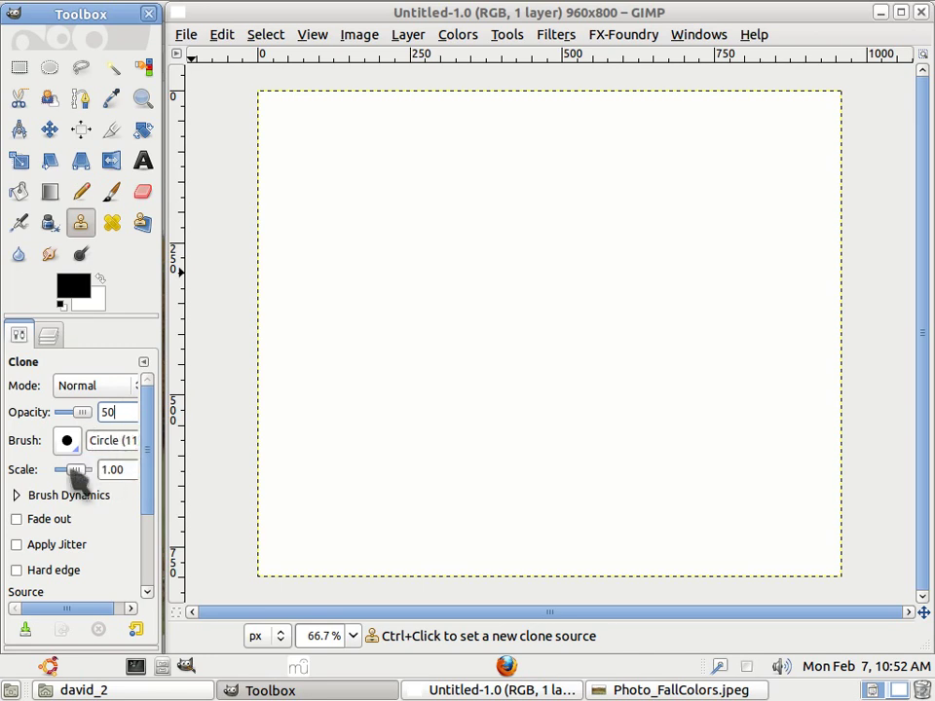
{"action": "left_click_drag", "start_coordinate": [154, 476], "coordinate": [152, 565]}
{"action": "left_click", "coordinate": [28, 526]}
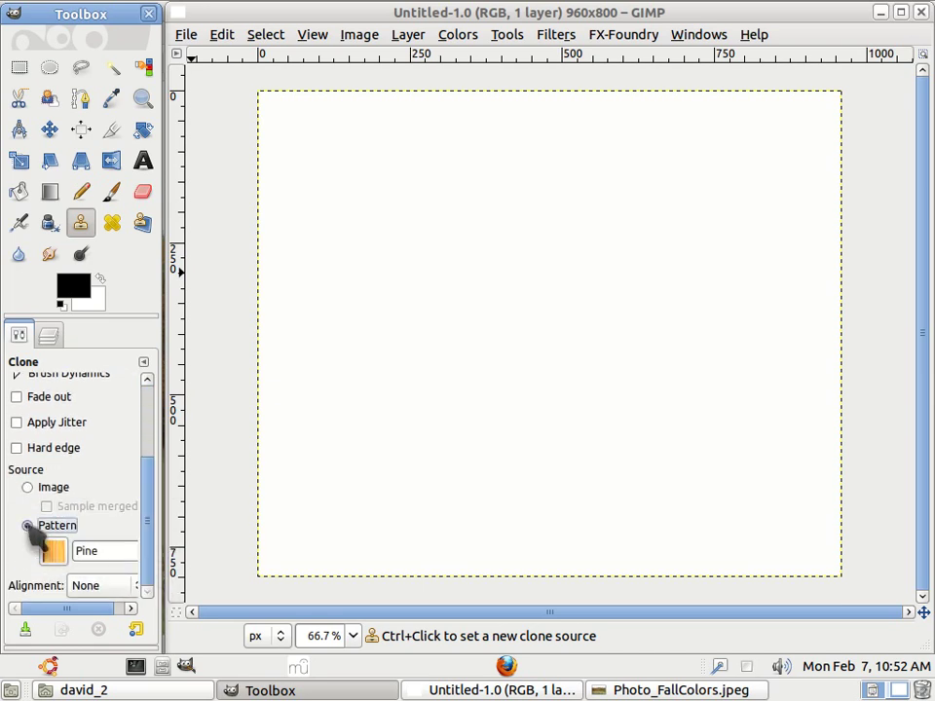
{"action": "left_click", "coordinate": [57, 551]}
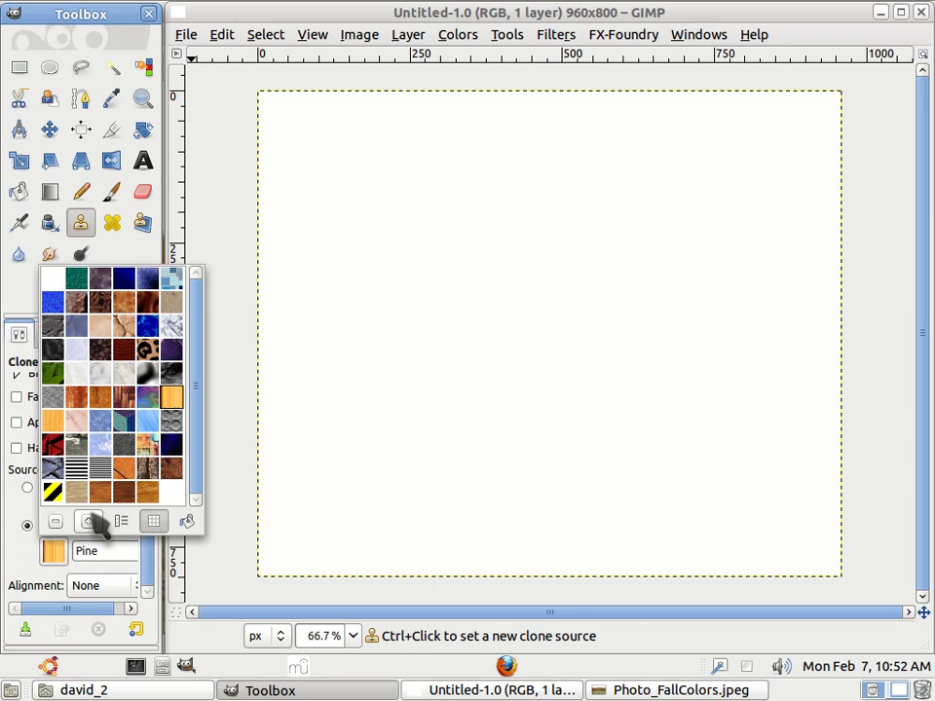
{"action": "left_click", "coordinate": [77, 326]}
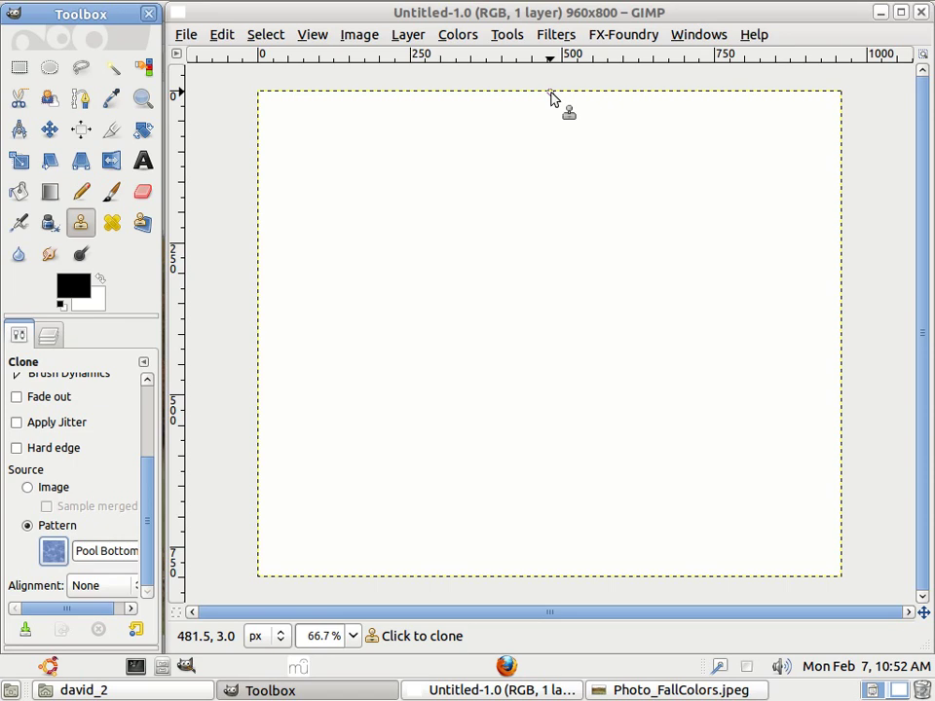
- Paint Pool Bottom vertical stripes down the canvas centre, left quarter and right quarter
{"action": "left_click", "coordinate": [550, 93]}
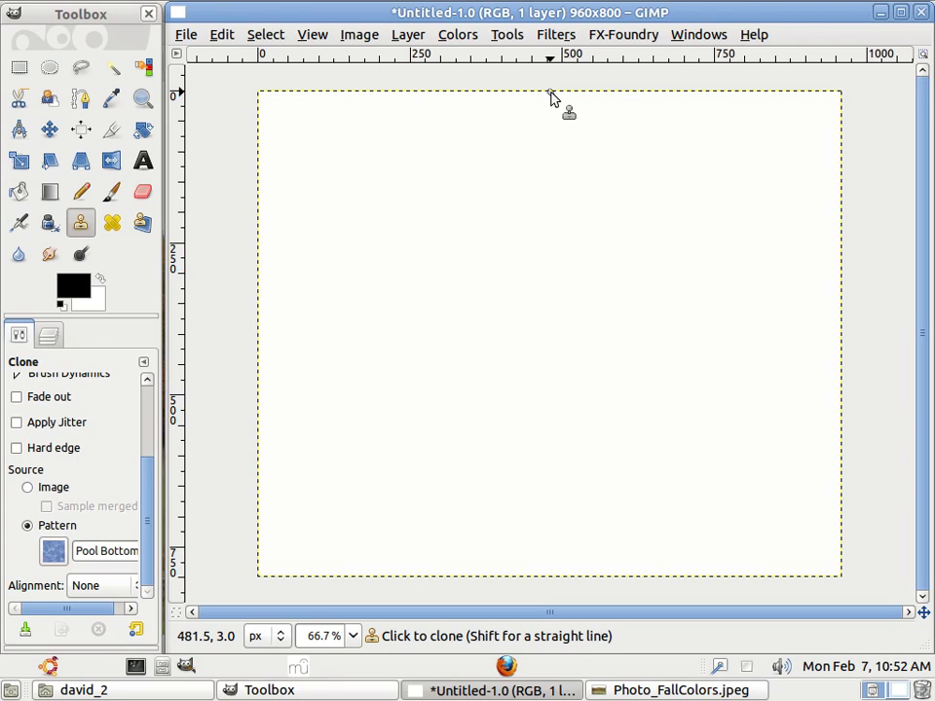
{"action": "key", "text": "shift"}
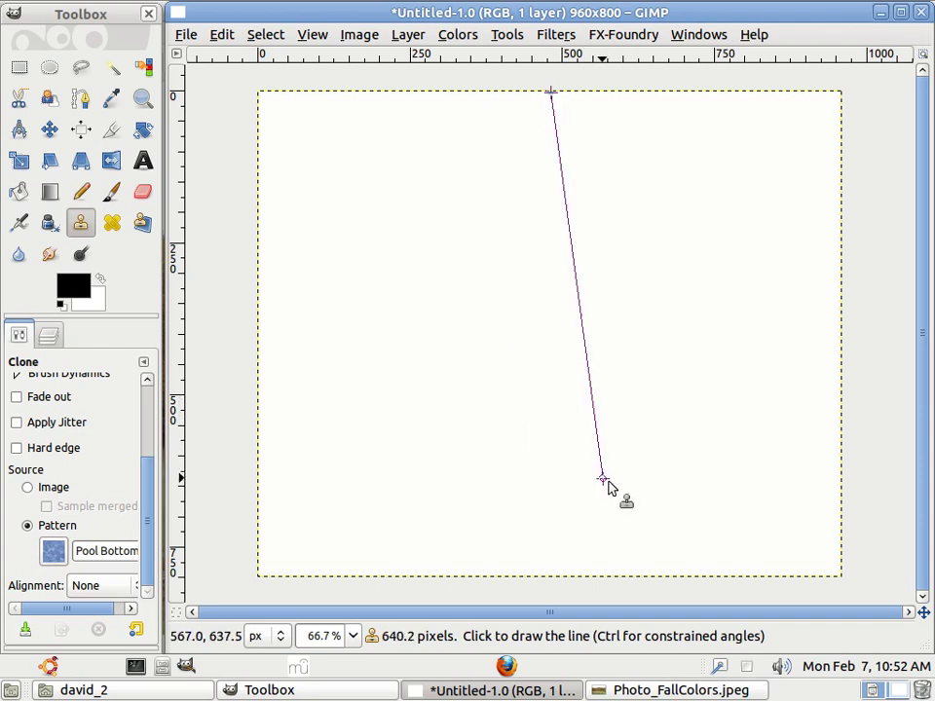
{"action": "left_click", "coordinate": [551, 585], "text": "shift"}
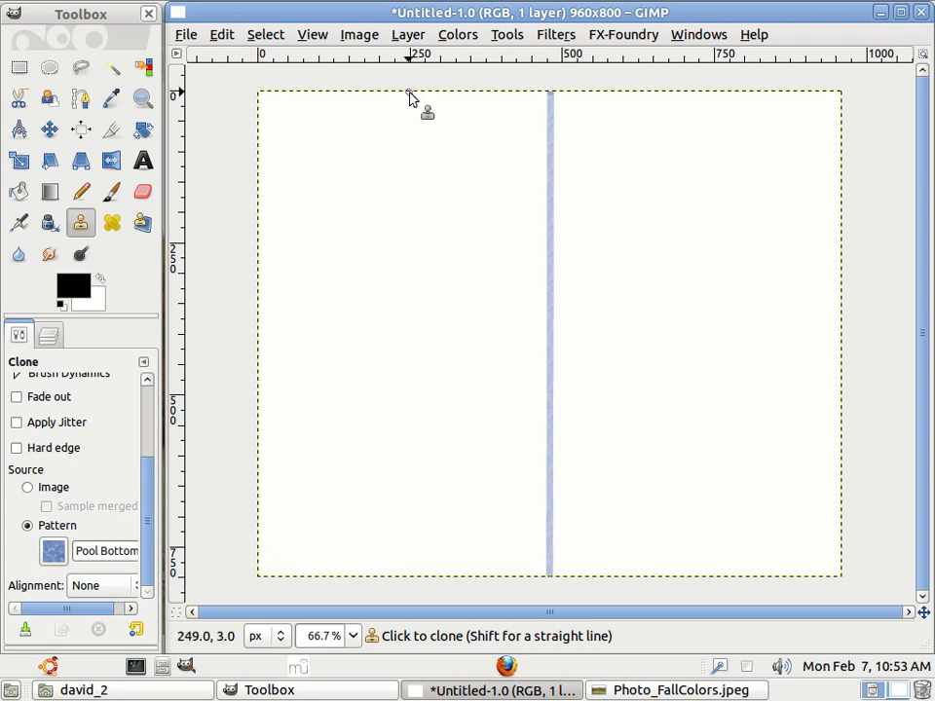
{"action": "key", "text": "shift"}
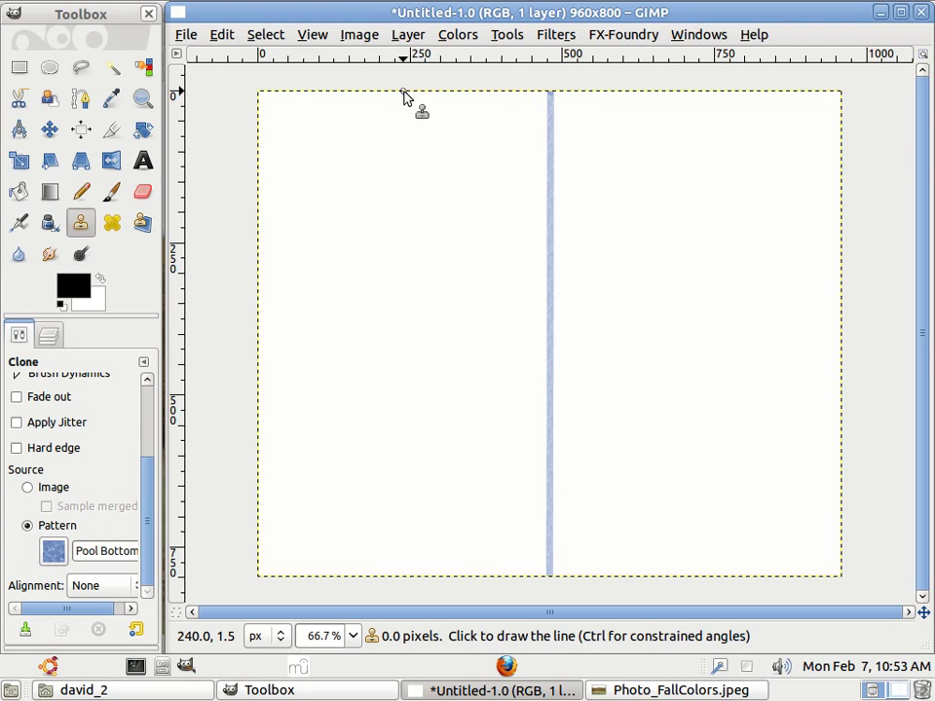
{"action": "left_click", "coordinate": [405, 576], "text": "shift"}
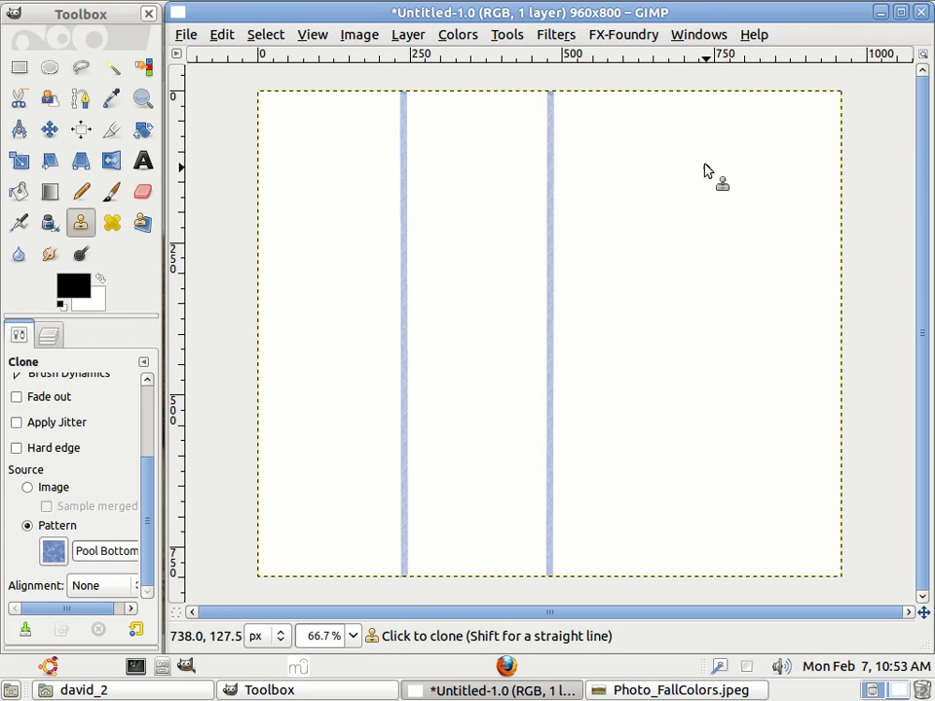
{"action": "left_click", "coordinate": [695, 94]}
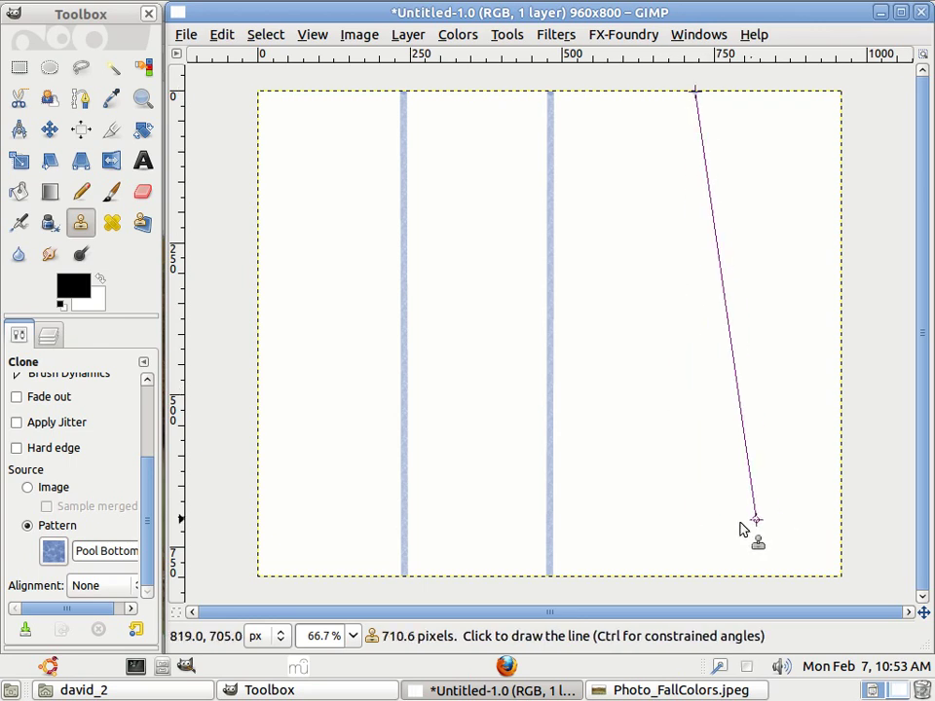
{"action": "left_click", "coordinate": [698, 578], "text": "shift"}
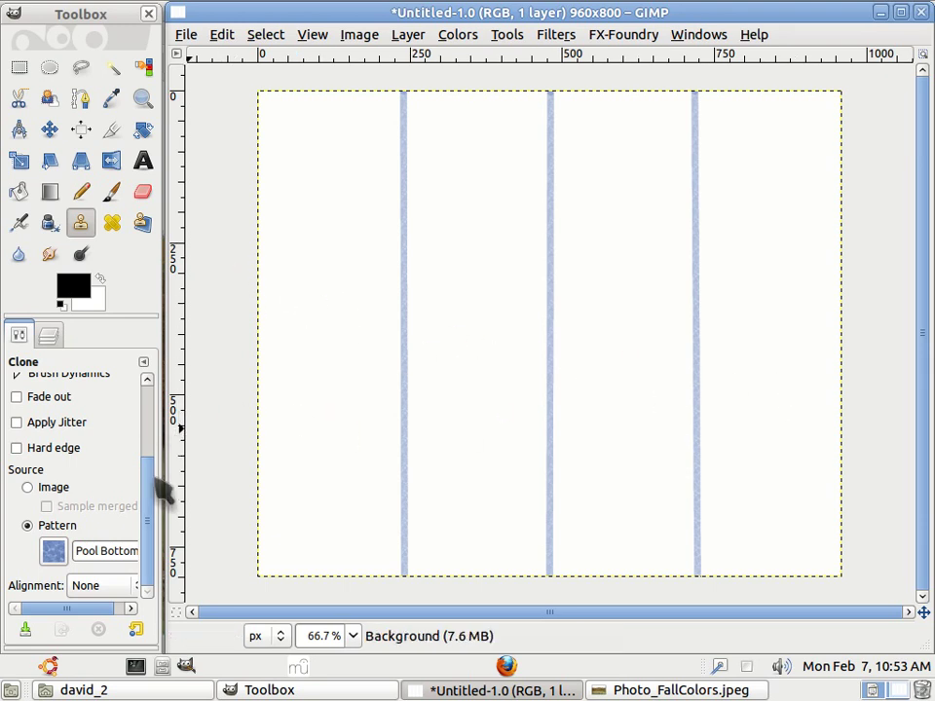
- Add an alpha channel to the Background layer through Layer > Transparency
{"action": "left_click_drag", "start_coordinate": [154, 480], "coordinate": [148, 417]}
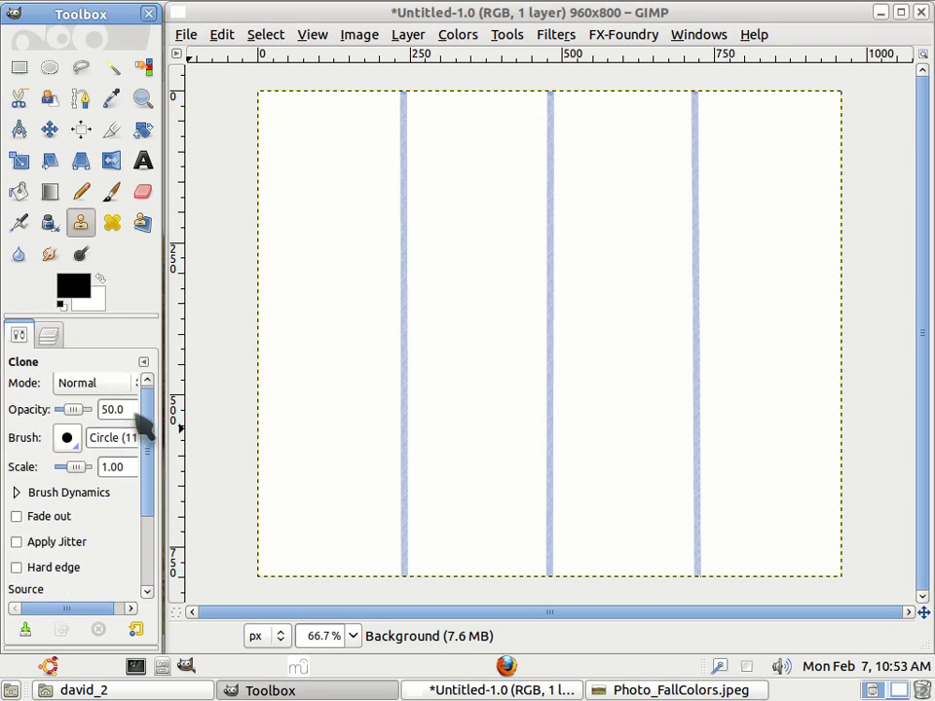
{"action": "left_click", "coordinate": [51, 335]}
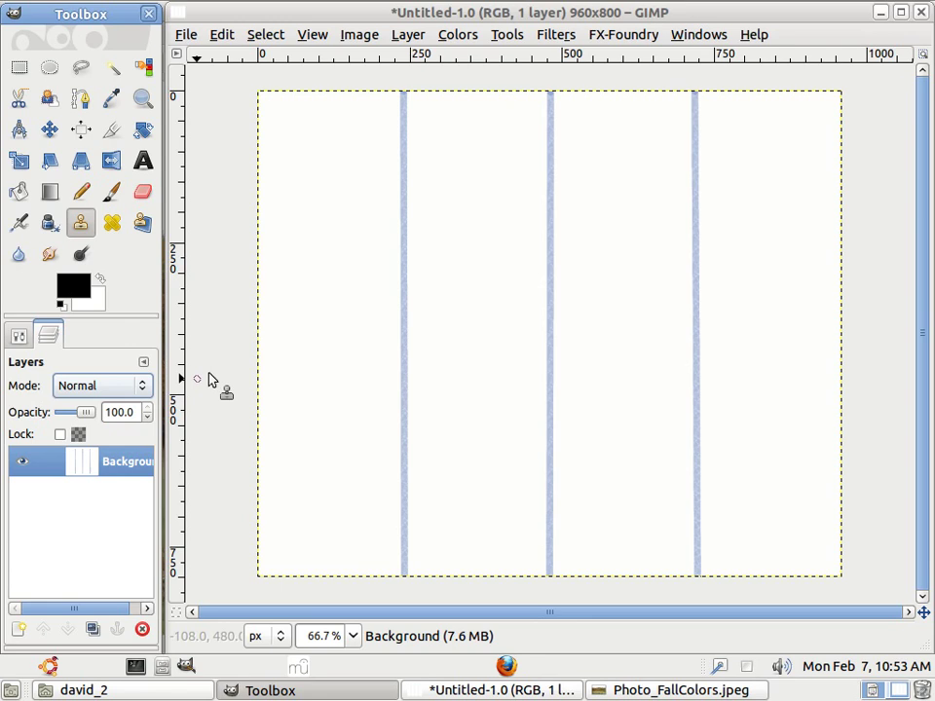
{"action": "left_click", "coordinate": [415, 43]}
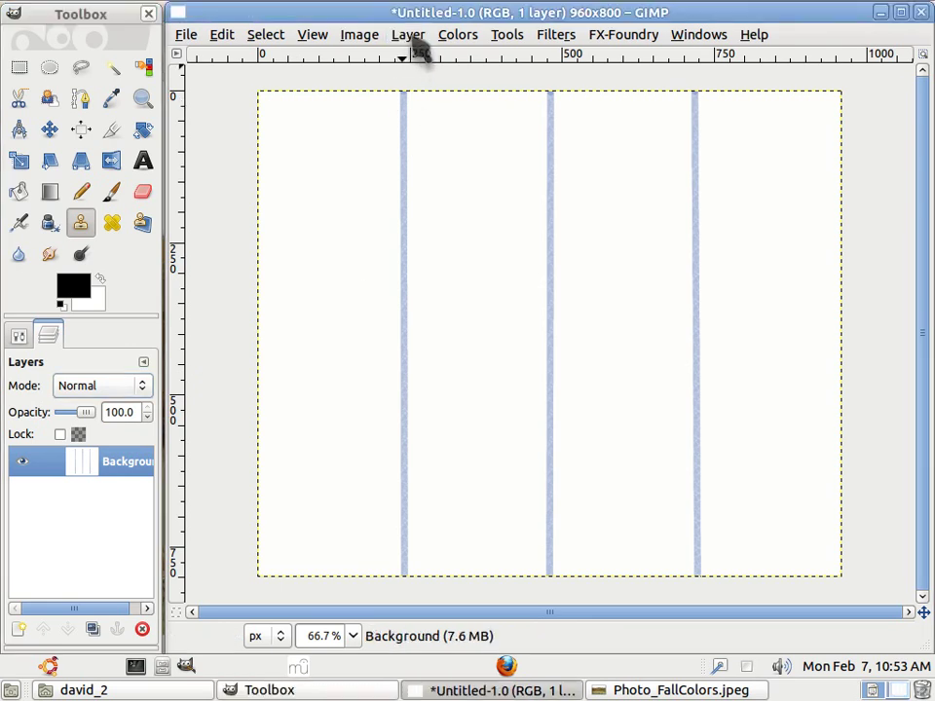
{"action": "left_click", "coordinate": [410, 39]}
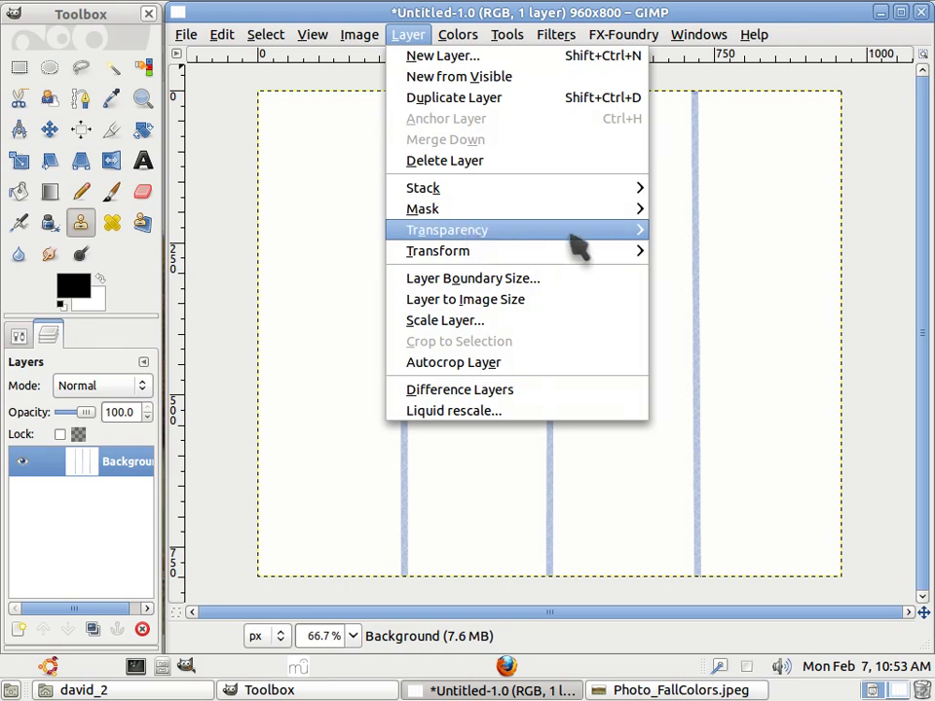
{"action": "mouse_move", "coordinate": [520, 236]}
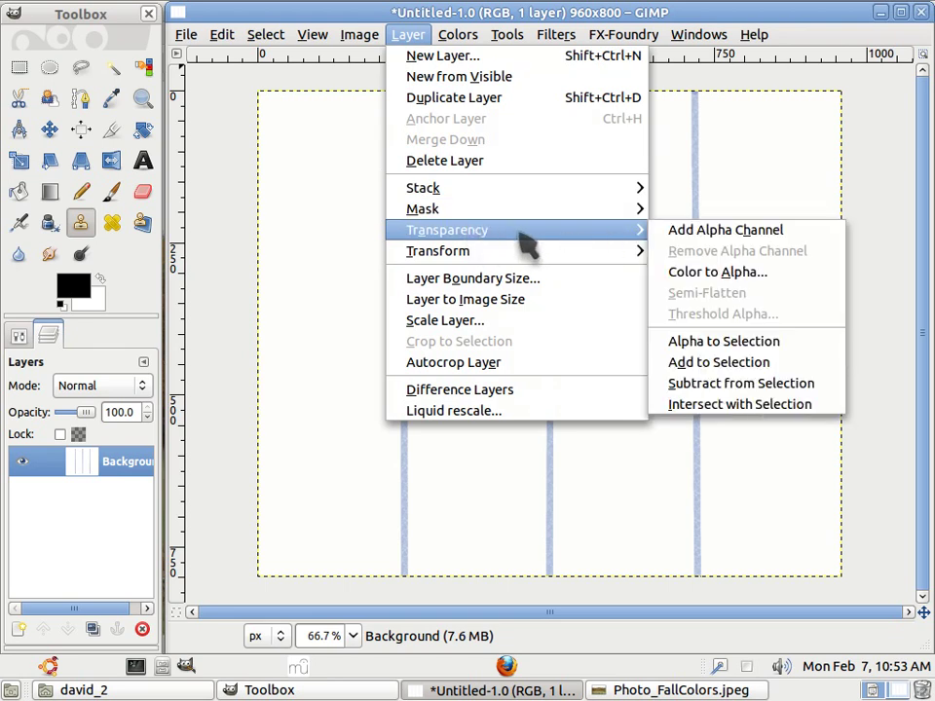
{"action": "left_click", "coordinate": [734, 234]}
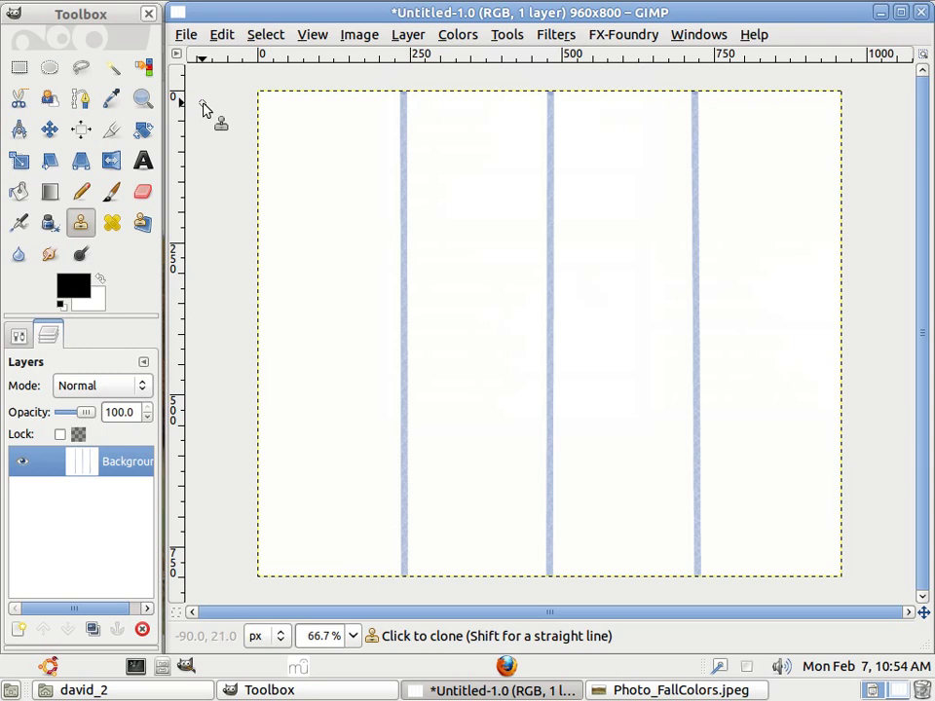
- Fuzzy-select all four white columns and clear them to transparency with Edit > Clear
{"action": "left_click", "coordinate": [265, 37]}
{"action": "left_click", "coordinate": [268, 35]}
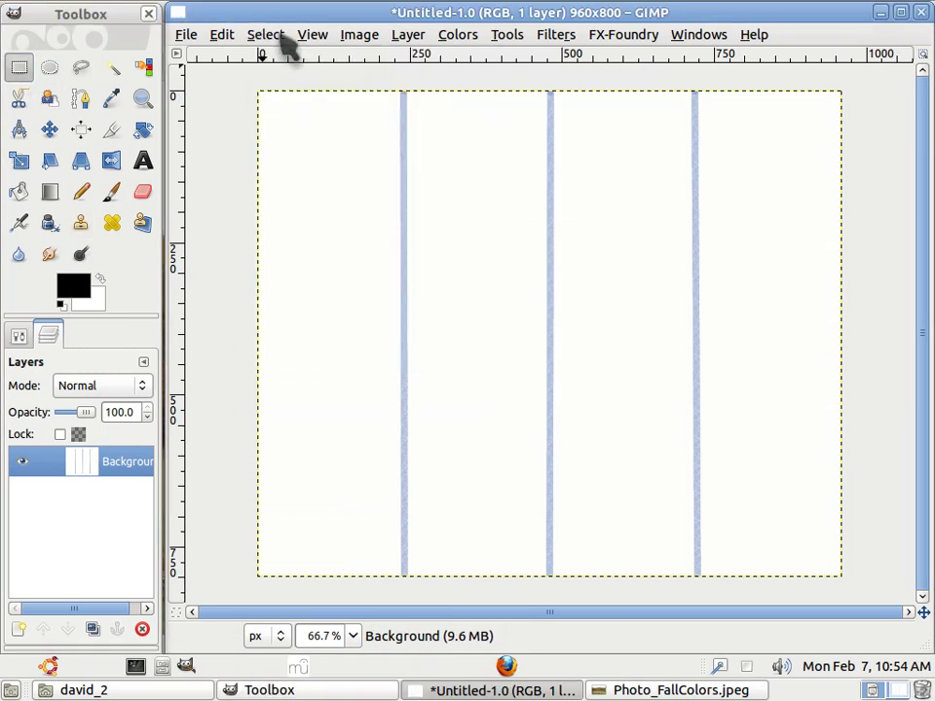
{"action": "left_click", "coordinate": [112, 68]}
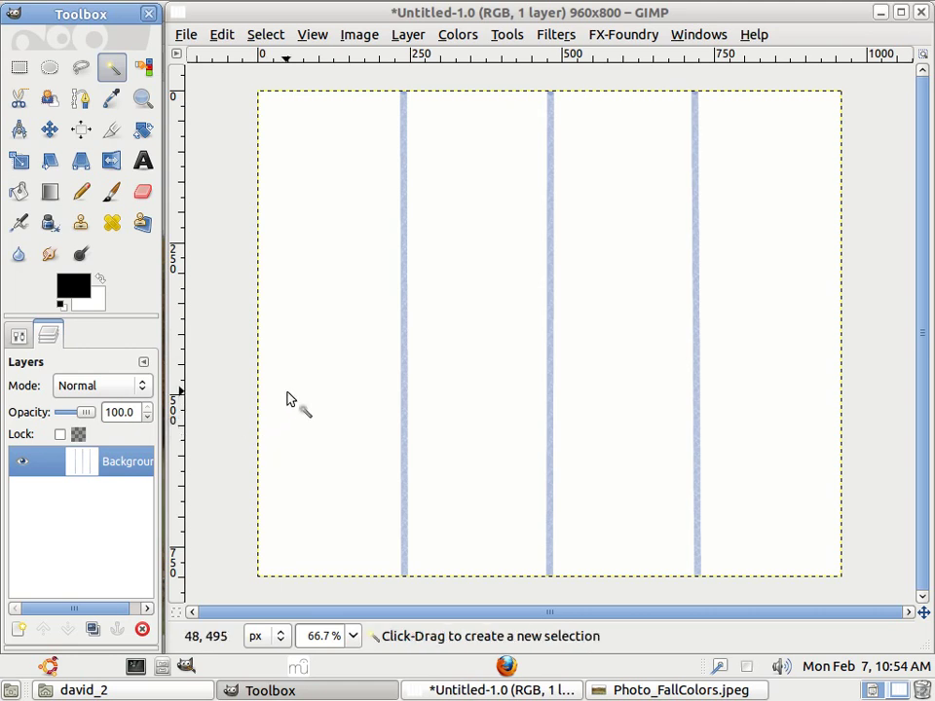
{"action": "left_click", "coordinate": [326, 320]}
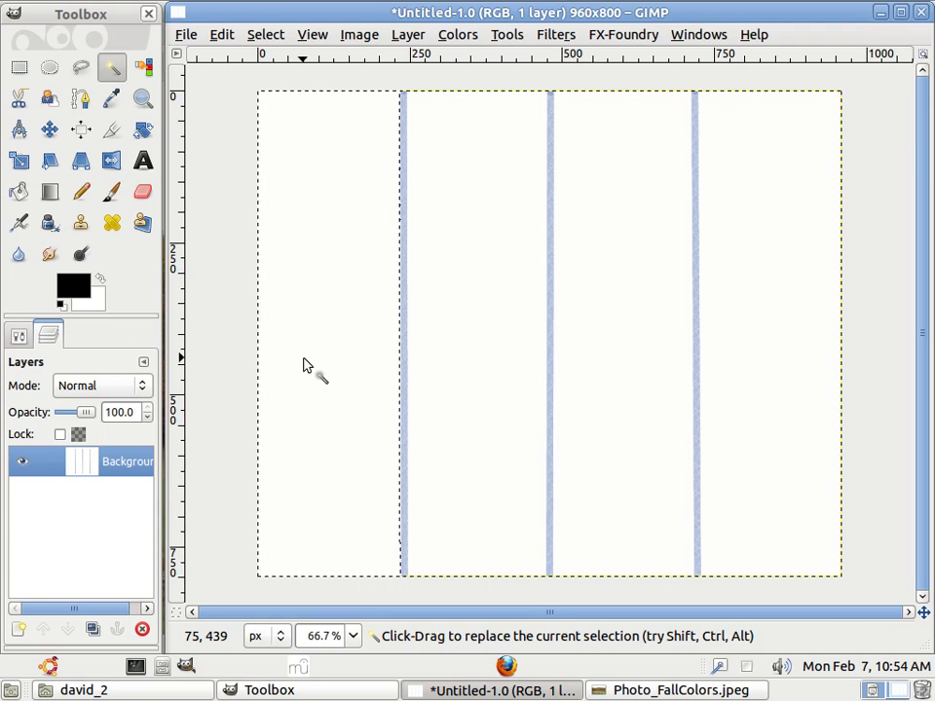
{"action": "key", "text": "shift"}
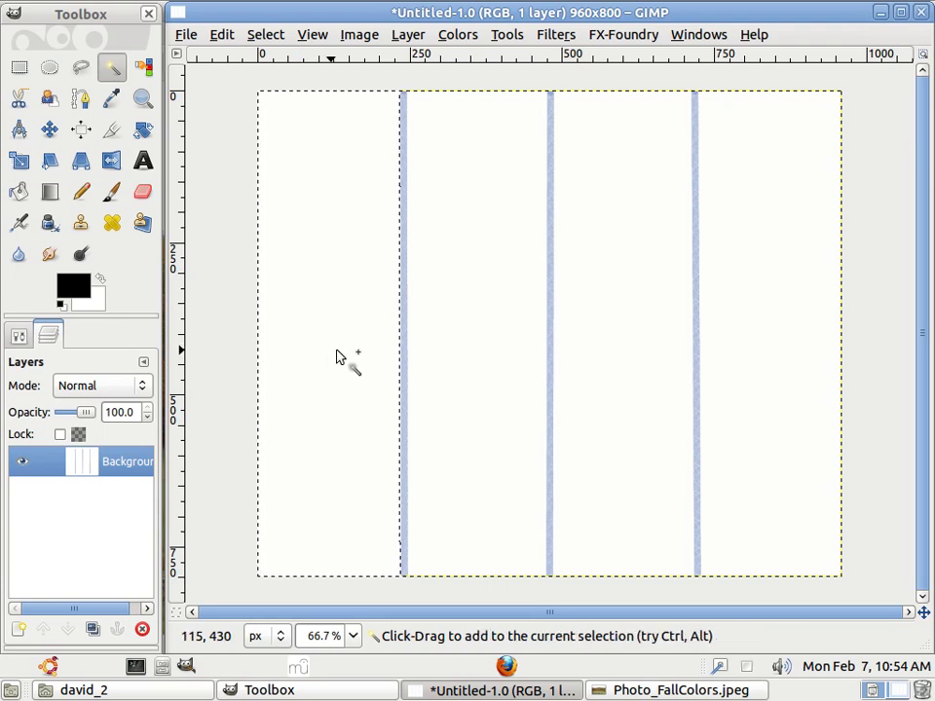
{"action": "left_click", "coordinate": [463, 329], "text": "shift"}
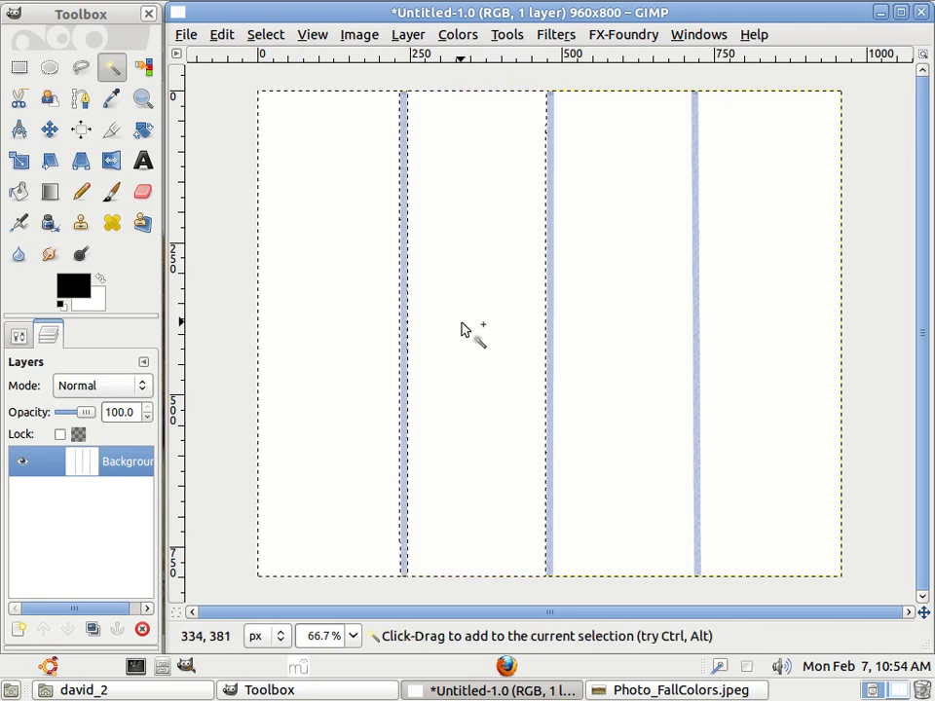
{"action": "left_click", "coordinate": [616, 312], "text": "shift"}
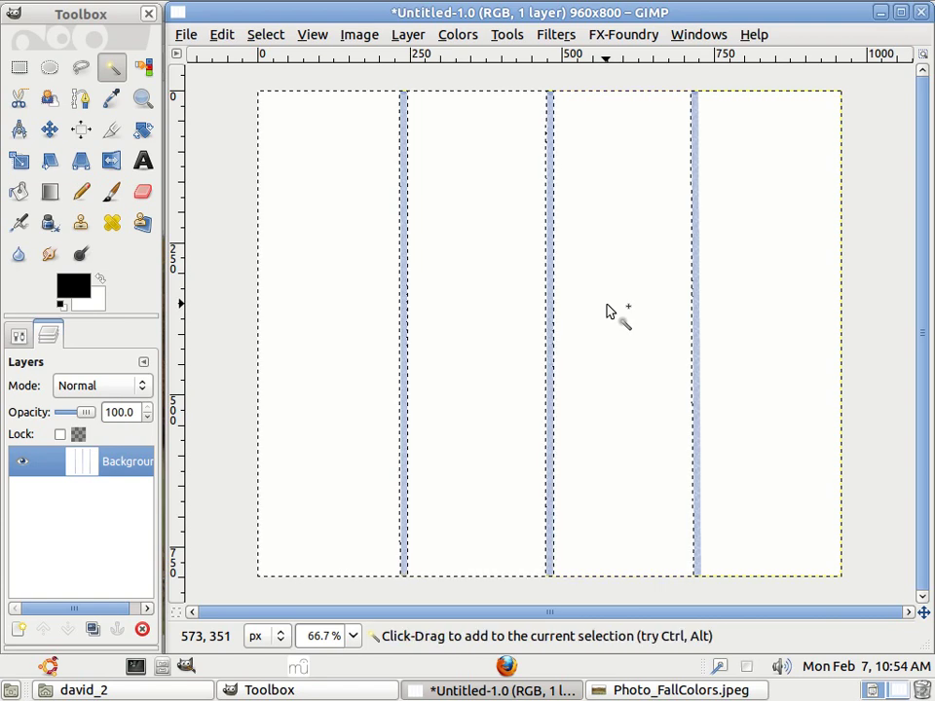
{"action": "left_click", "coordinate": [757, 311], "text": "shift"}
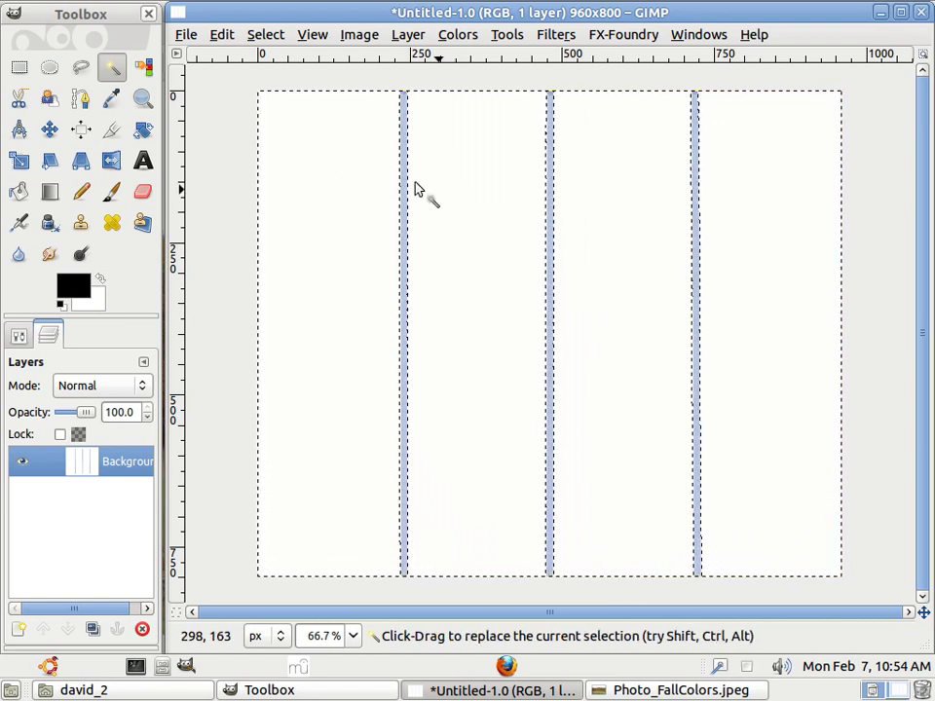
{"action": "left_click", "coordinate": [222, 35]}
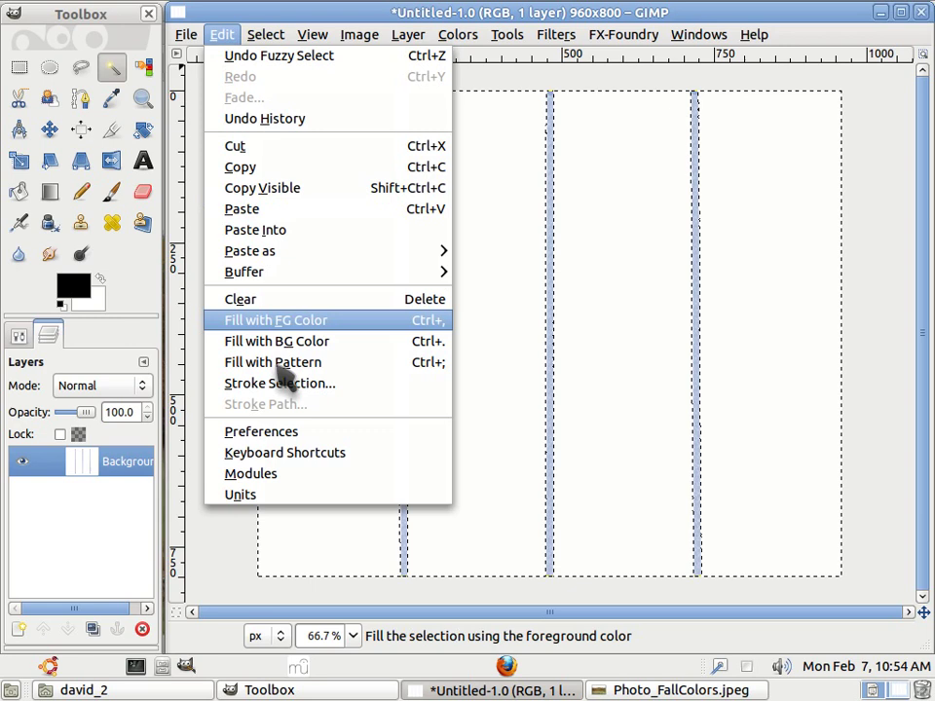
{"action": "left_click", "coordinate": [241, 300]}
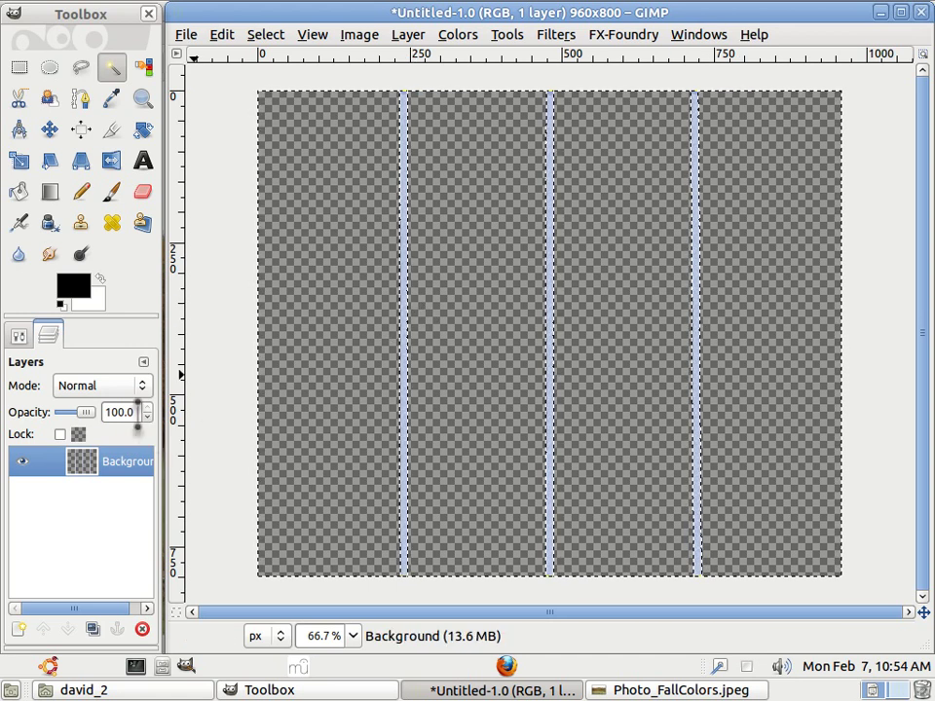
- Remove the current selection with Select > None
{"action": "left_click", "coordinate": [222, 39]}
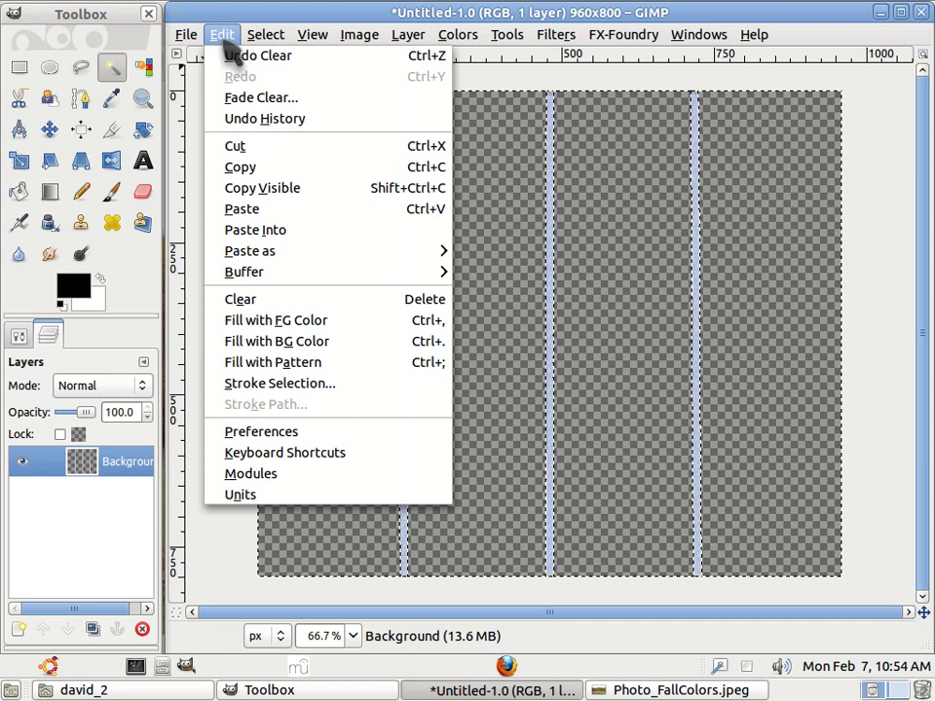
{"action": "mouse_move", "coordinate": [267, 35]}
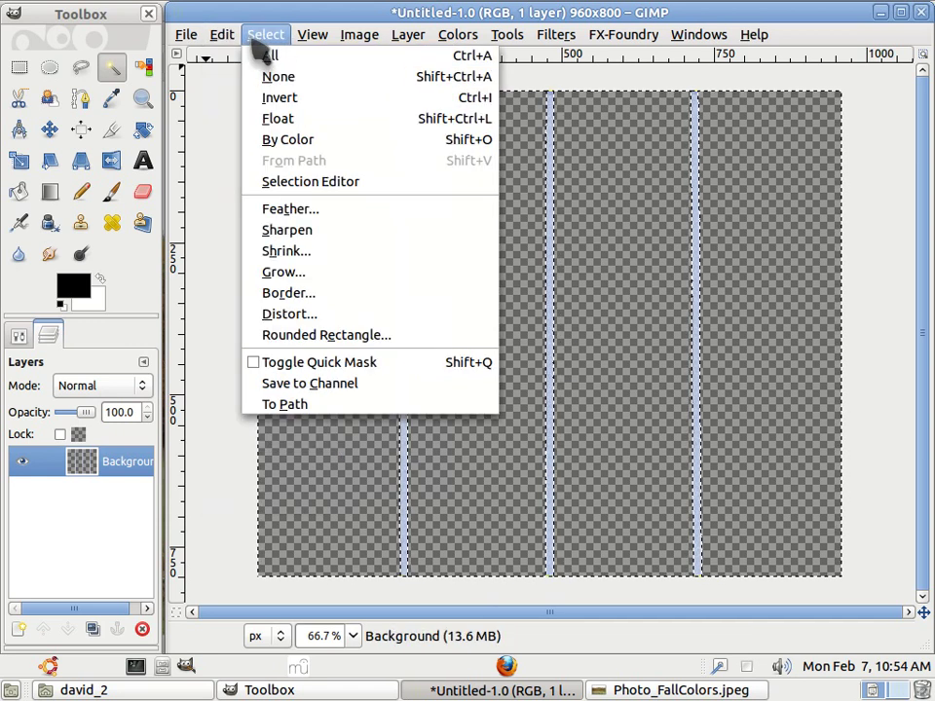
{"action": "left_click", "coordinate": [276, 80]}
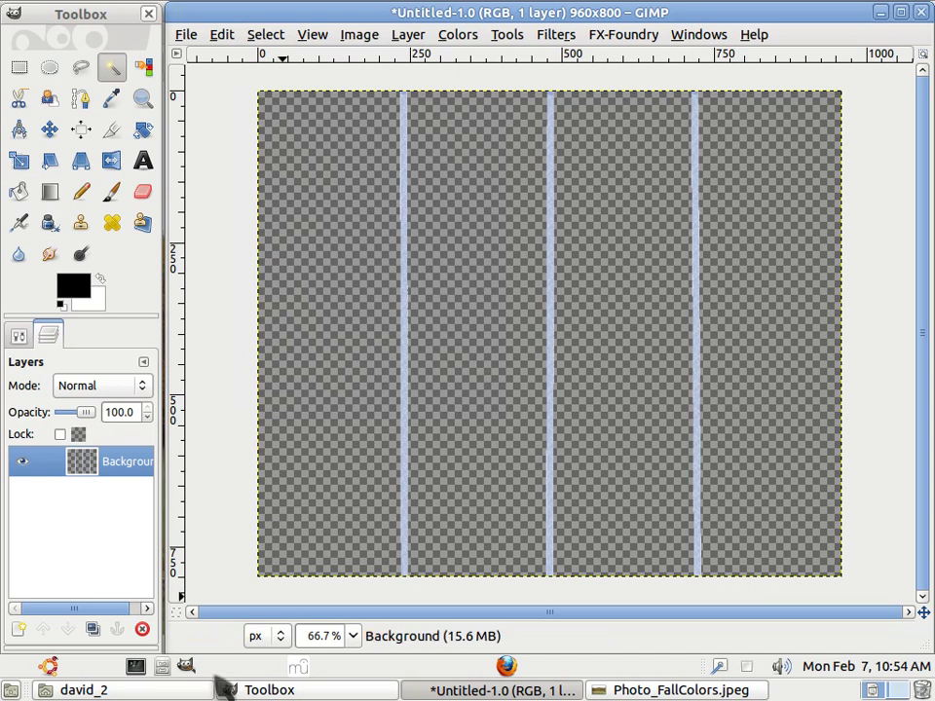
- Rename the Background layer to Portrait and bring up the New Layer dialog
{"action": "right_click", "coordinate": [132, 474]}
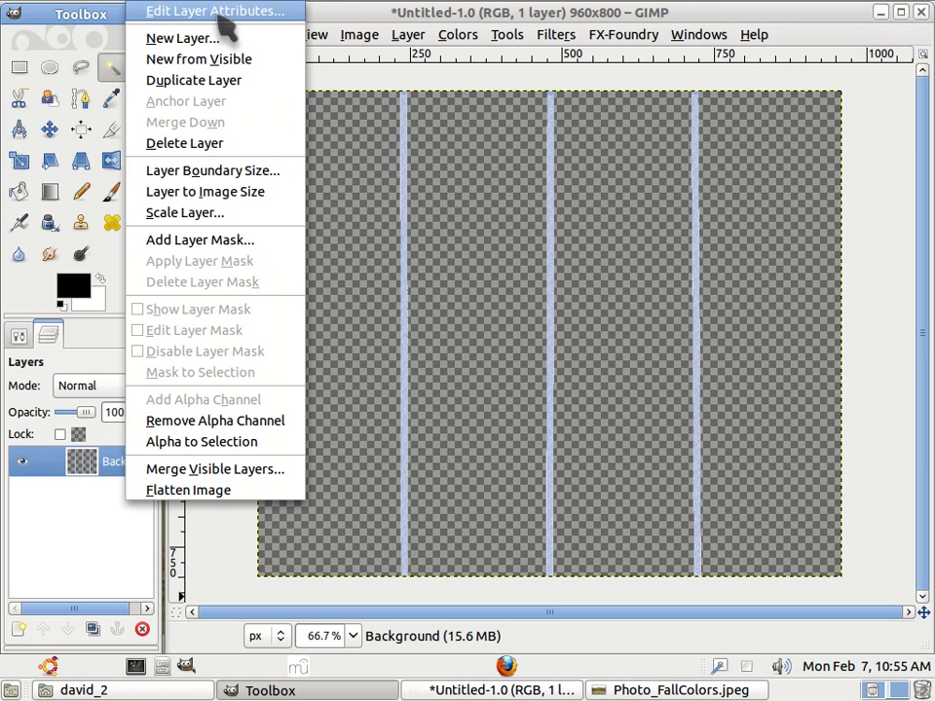
{"action": "left_click", "coordinate": [181, 11]}
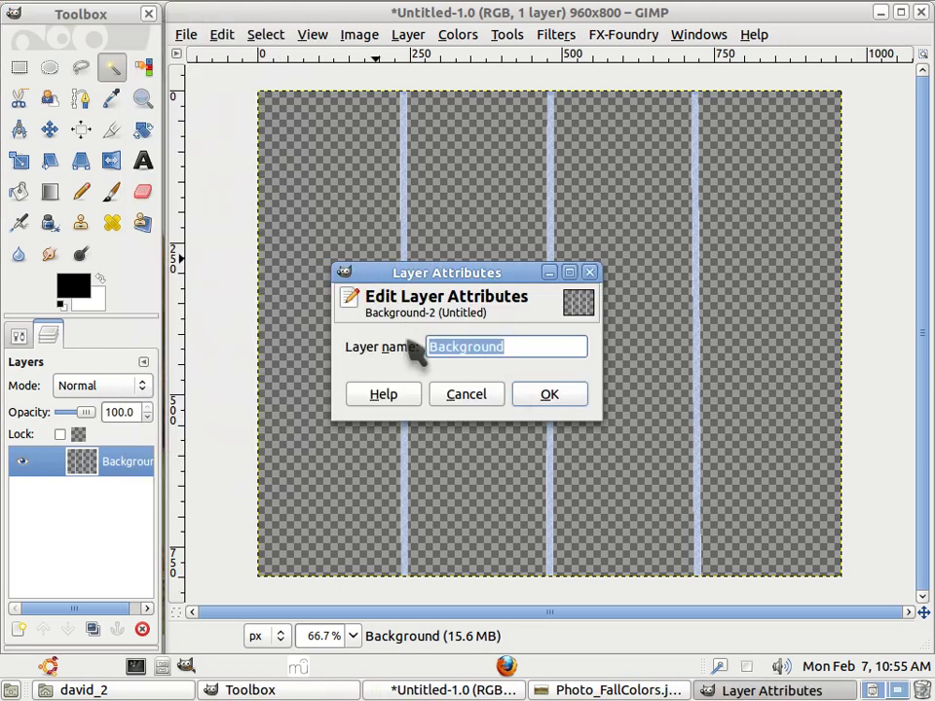
{"action": "type", "text": "Portrait"}
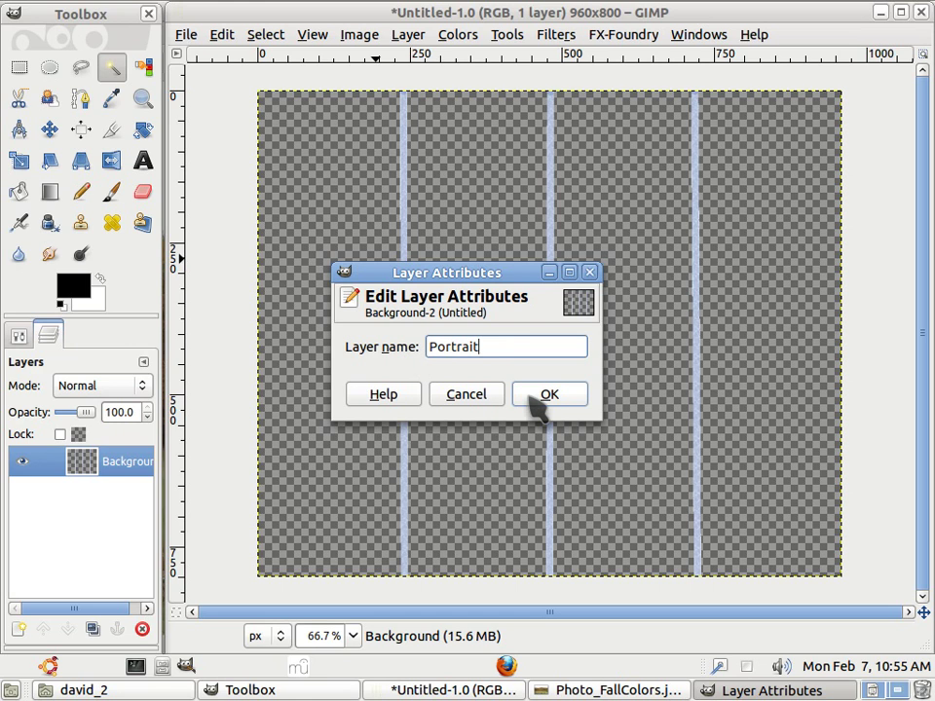
{"action": "left_click", "coordinate": [531, 394]}
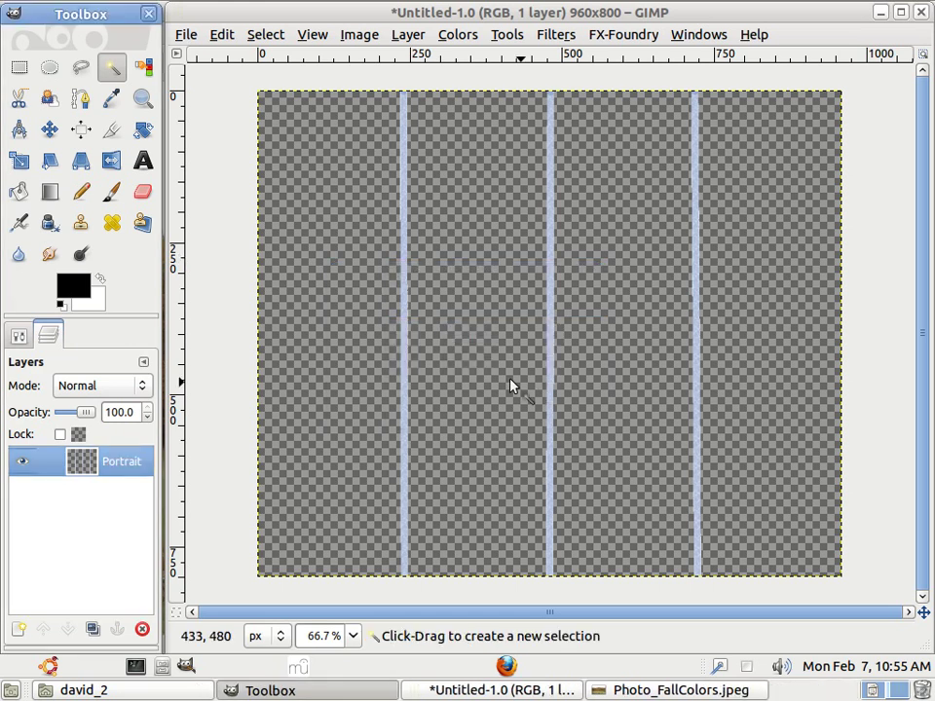
{"action": "left_click", "coordinate": [408, 35]}
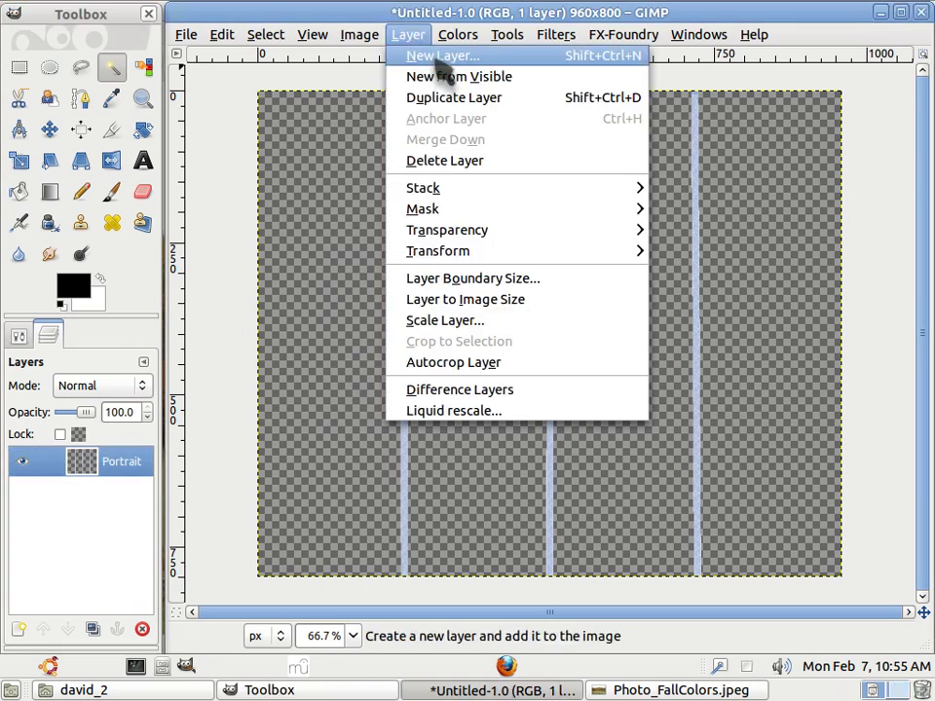
{"action": "left_click", "coordinate": [436, 60]}
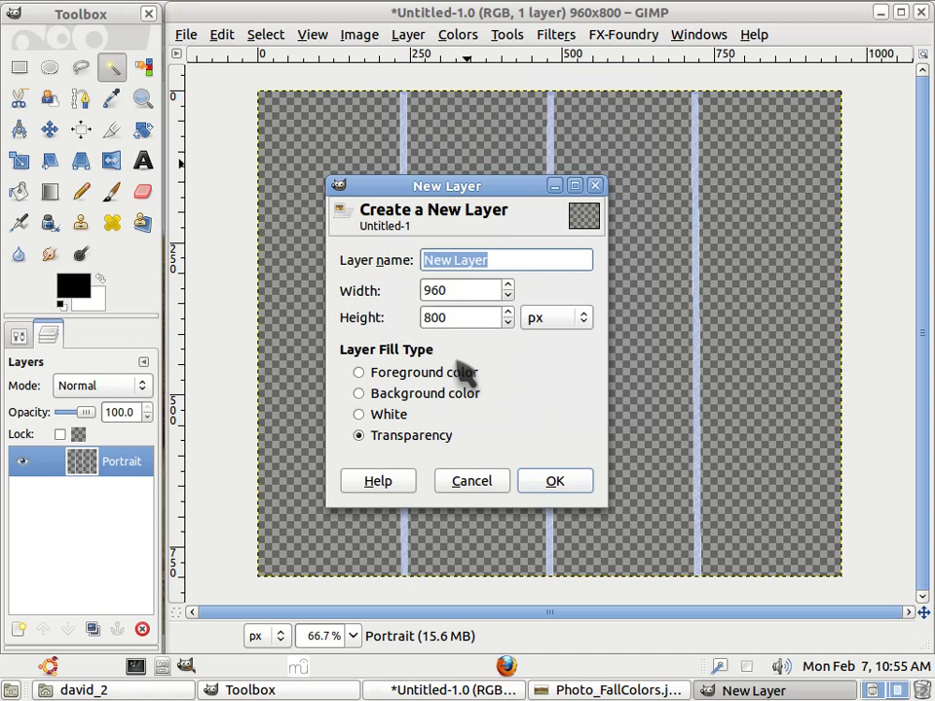
- Create the transparent New Layer, hide Portrait, and switch the Clone tool to the Red Cubes pattern
{"action": "left_click", "coordinate": [541, 482]}
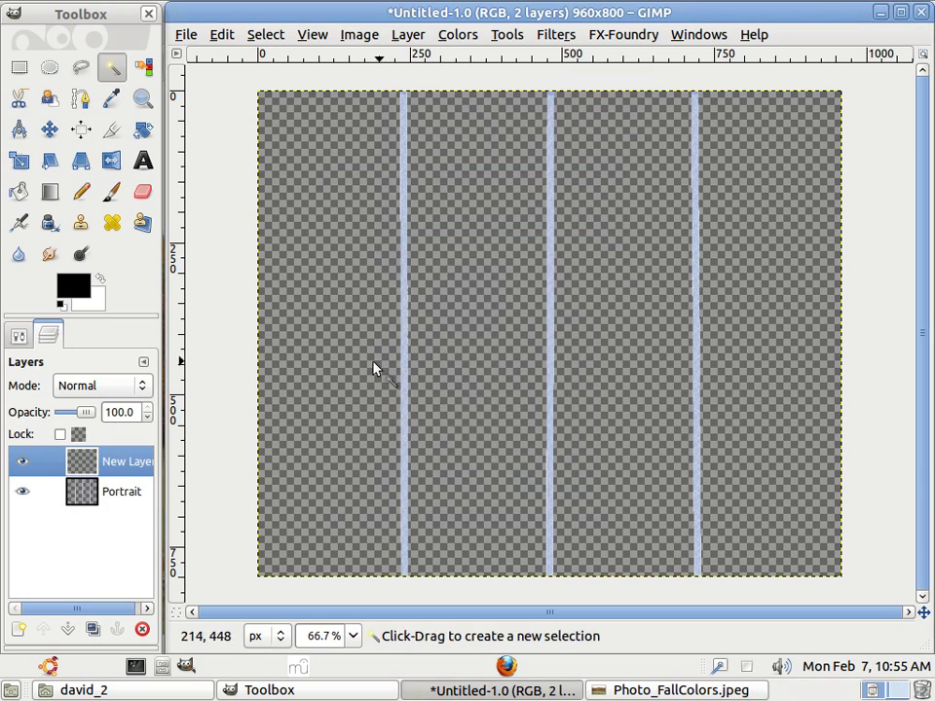
{"action": "left_click", "coordinate": [20, 492]}
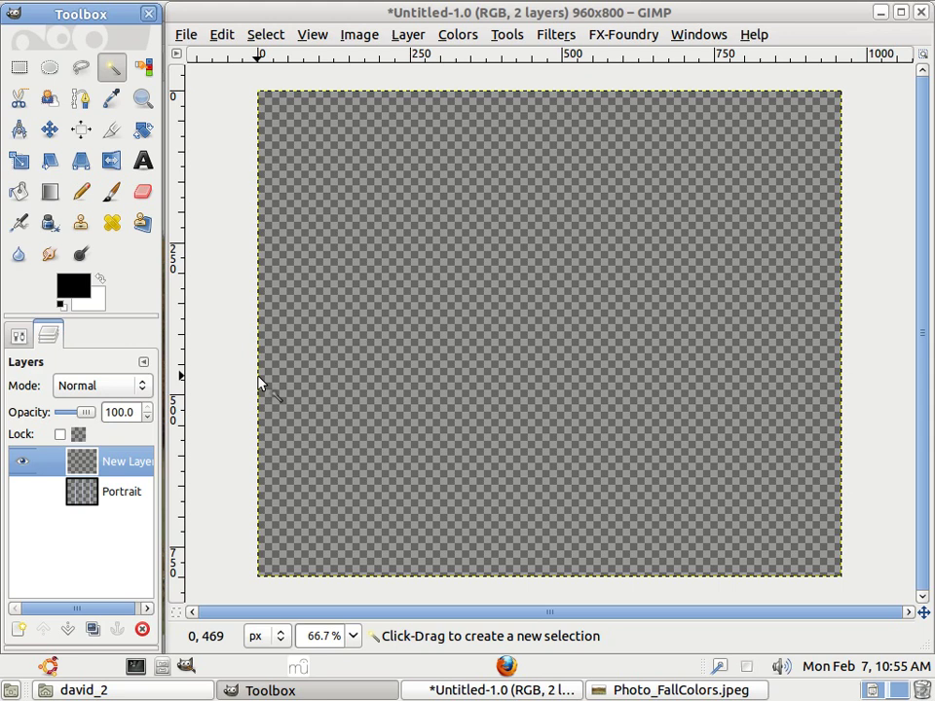
{"action": "left_click", "coordinate": [81, 223]}
{"action": "left_click", "coordinate": [19, 335]}
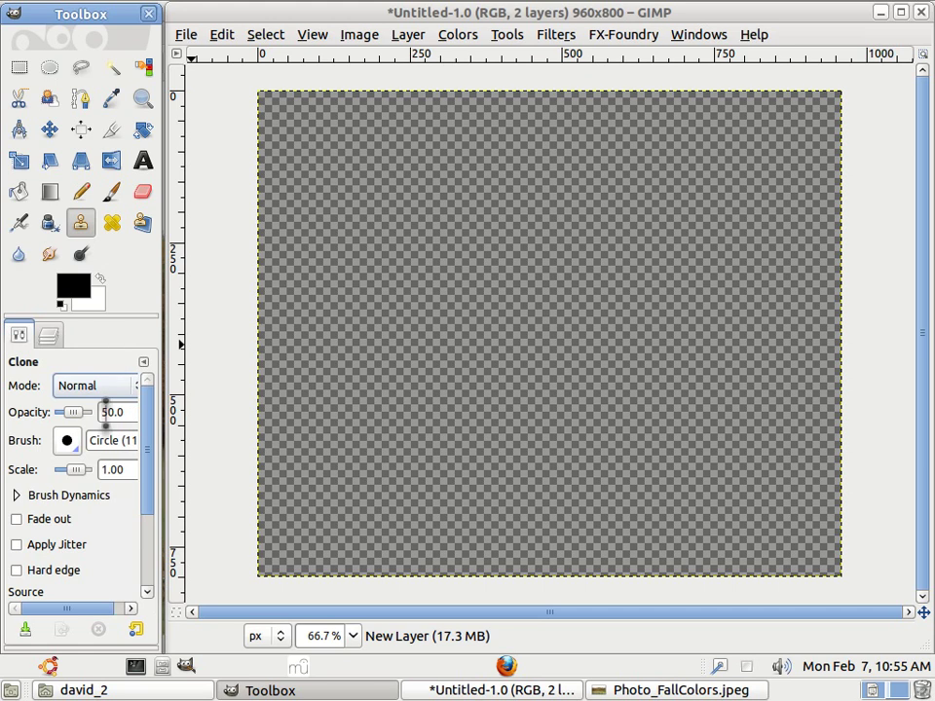
{"action": "left_click_drag", "start_coordinate": [152, 463], "coordinate": [148, 585]}
{"action": "left_click", "coordinate": [55, 553]}
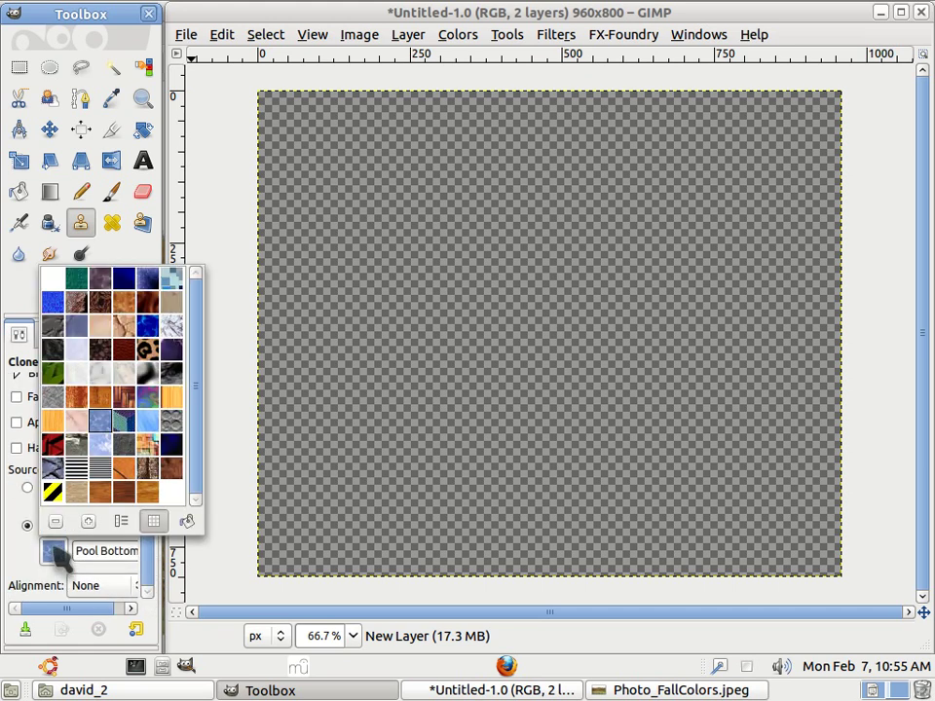
{"action": "left_click", "coordinate": [53, 444]}
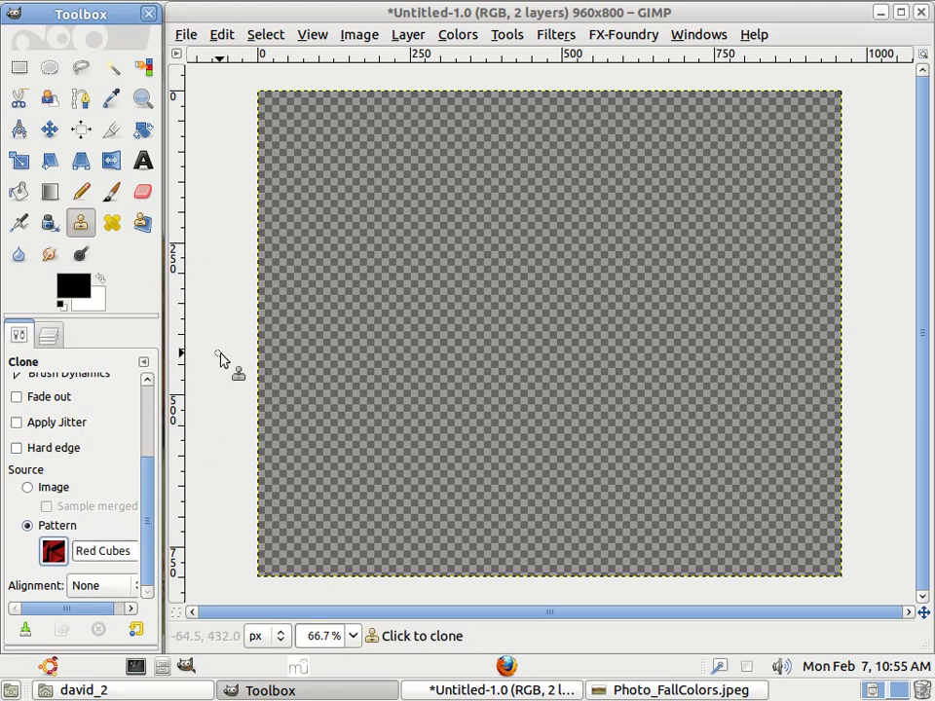
- Paint a horizontal Red Cubes line across the canvas and two vertical lines from the top down to it
{"action": "left_click", "coordinate": [260, 383]}
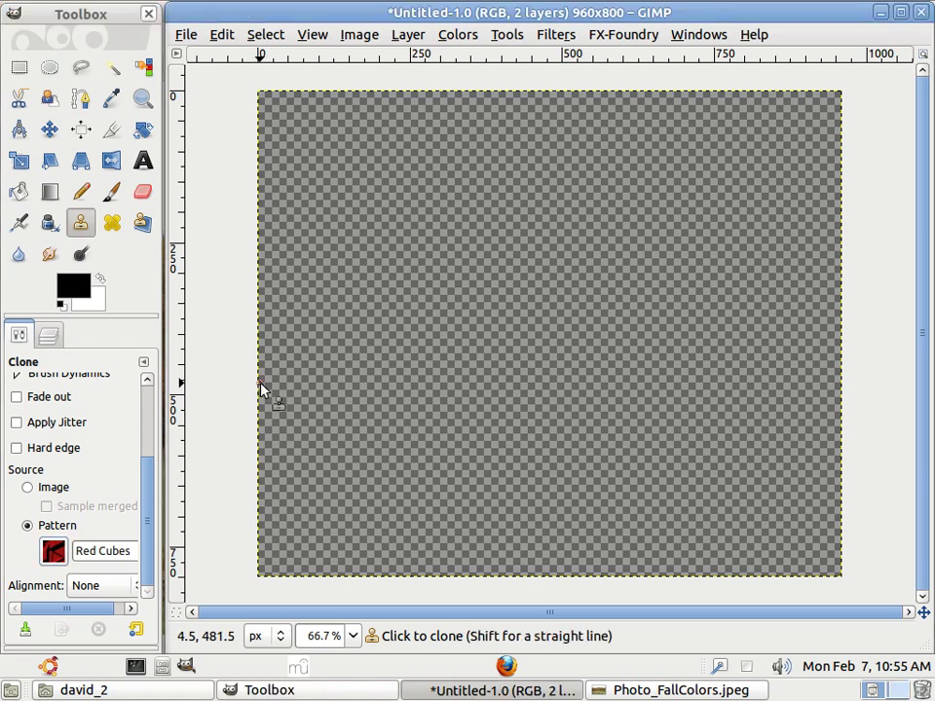
{"action": "key", "text": "shift"}
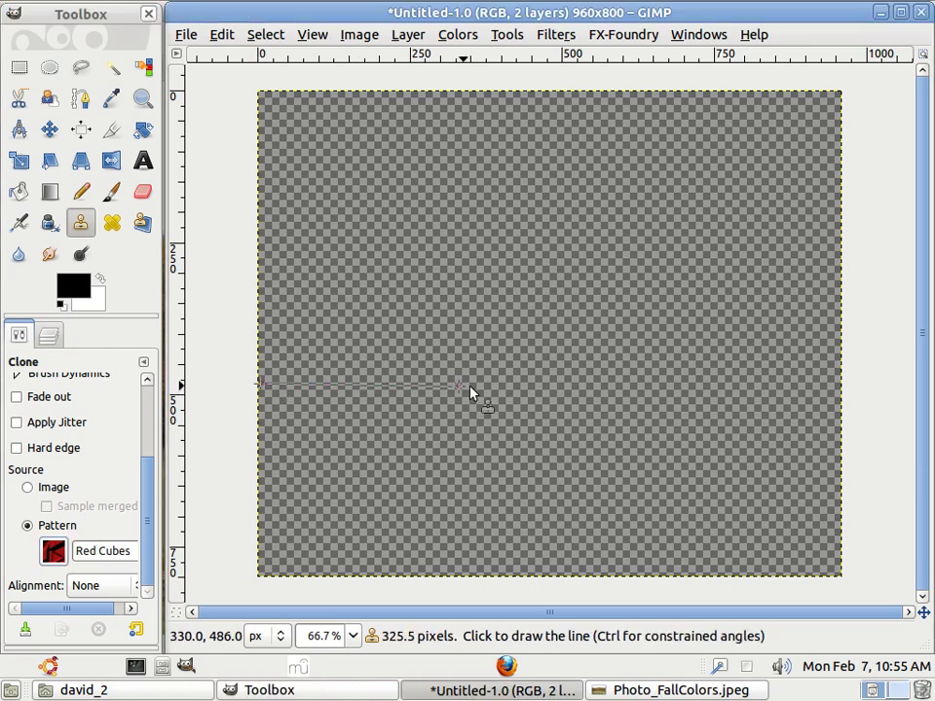
{"action": "left_click", "coordinate": [842, 387], "text": "shift"}
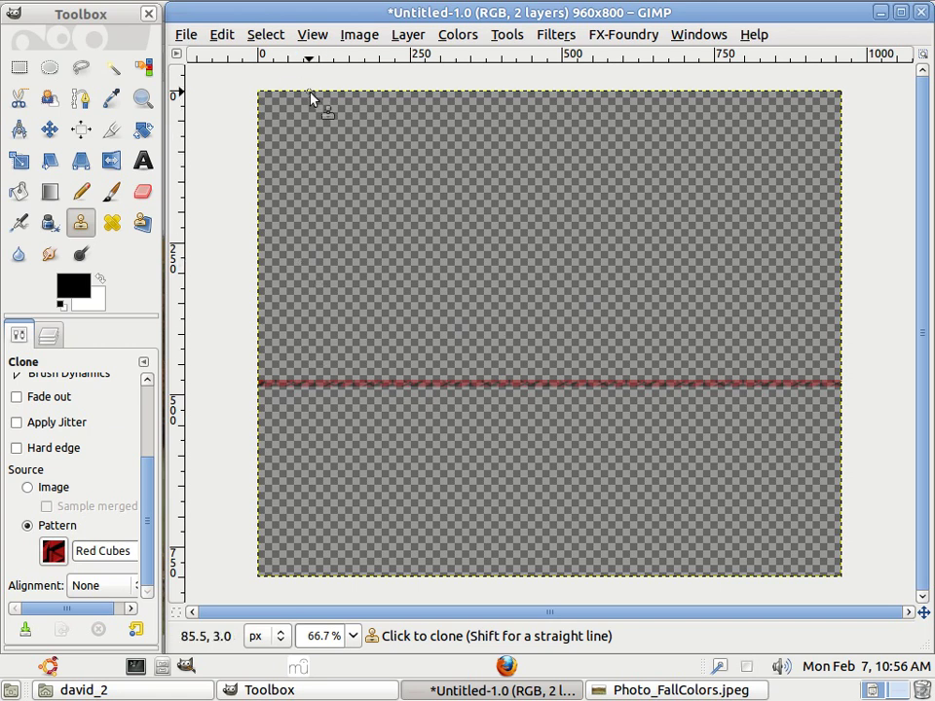
{"action": "key", "text": "shift"}
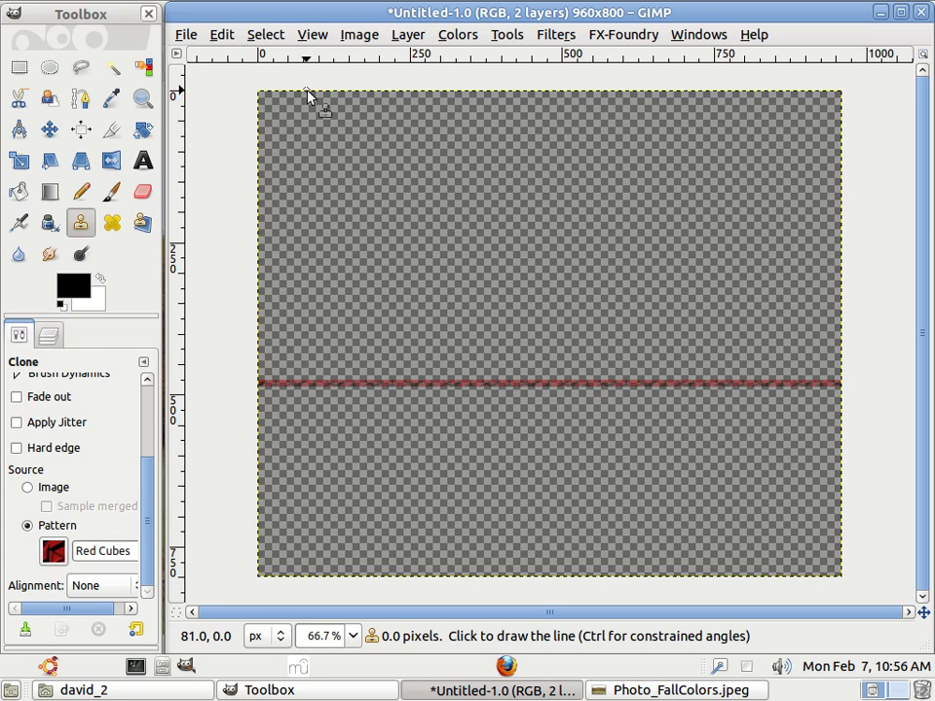
{"action": "left_click", "coordinate": [309, 389], "text": "shift"}
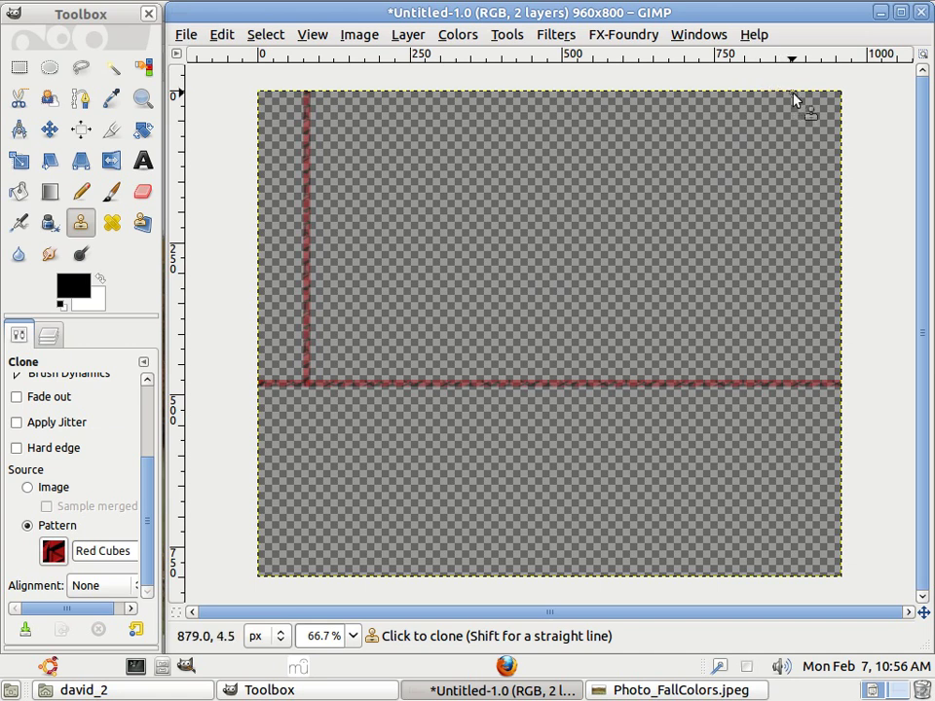
{"action": "key", "text": "shift"}
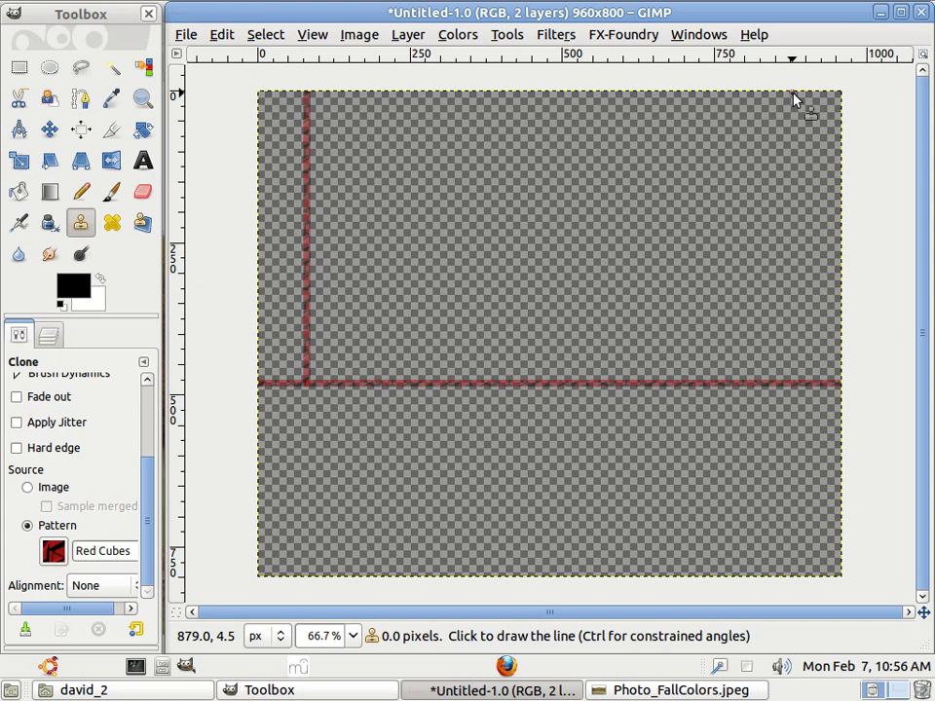
{"action": "left_click", "coordinate": [794, 387], "text": "shift"}
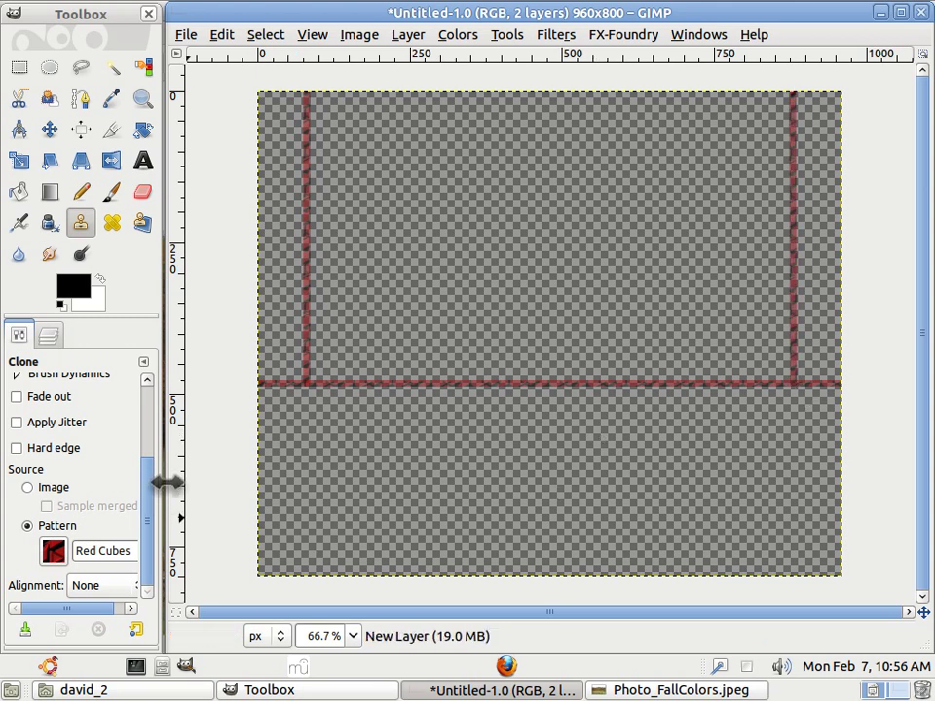
- Rename the new layer to Landscape and turn Portrait's visibility back on
{"action": "left_click", "coordinate": [48, 335]}
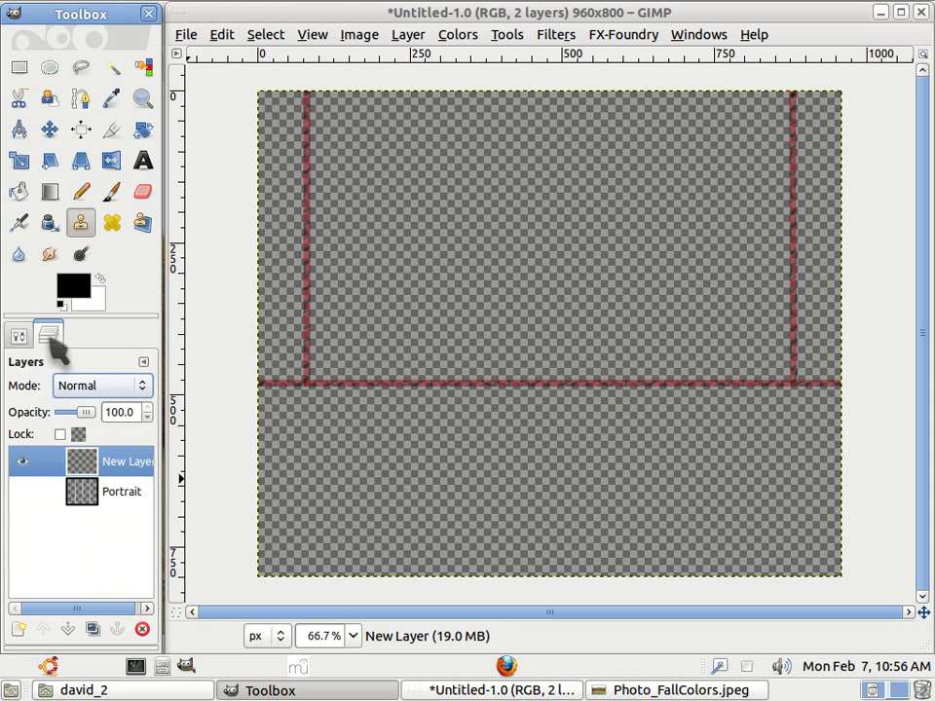
{"action": "right_click", "coordinate": [129, 471]}
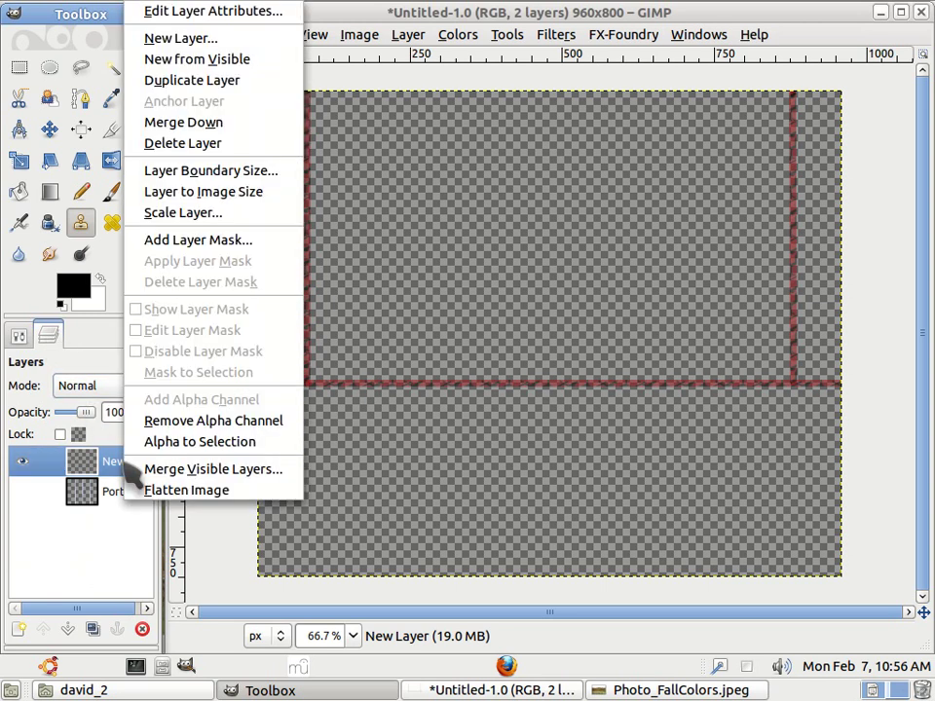
{"action": "left_click", "coordinate": [183, 13]}
{"action": "left_click_drag", "start_coordinate": [494, 346], "coordinate": [409, 350]}
{"action": "type", "text": "Landscape"}
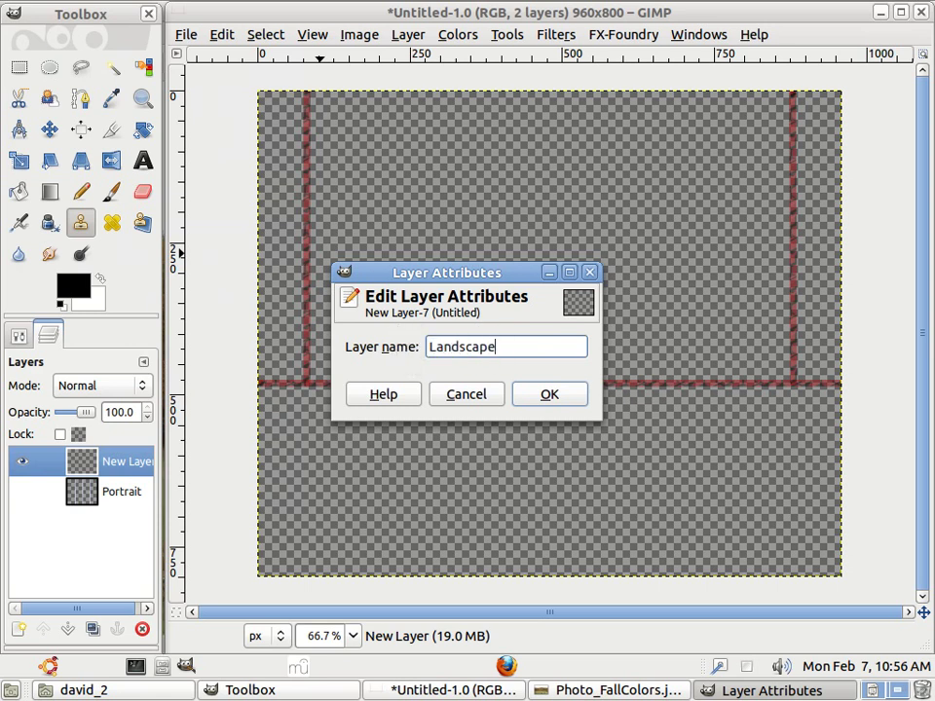
{"action": "left_click", "coordinate": [534, 395]}
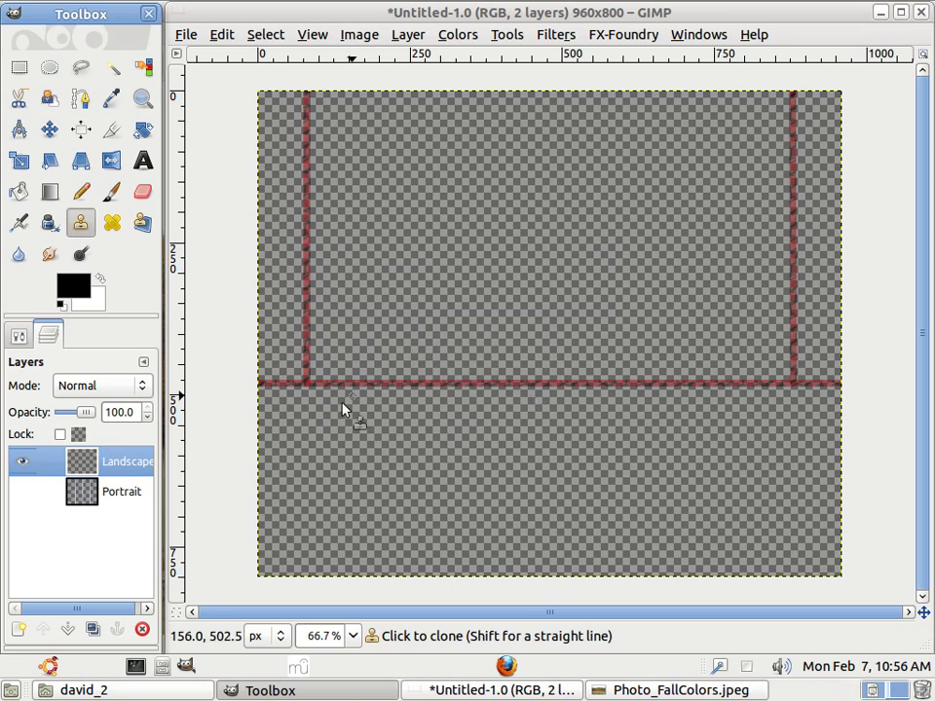
{"action": "left_click", "coordinate": [22, 493]}
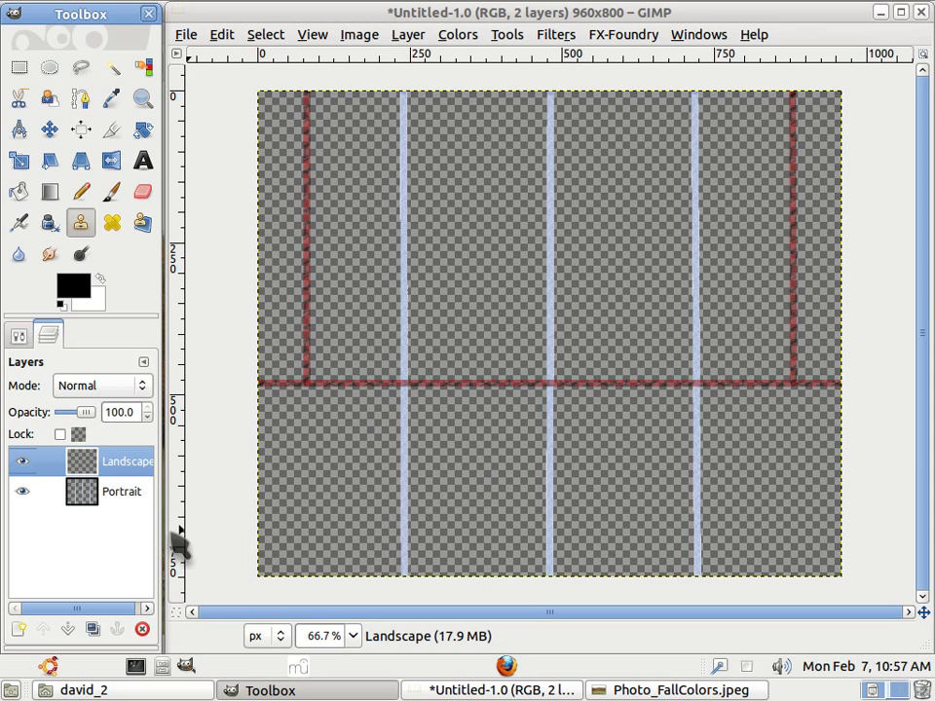
- Save the image as Template_AndroidWallpaper.xcf in the home folder
{"action": "left_click", "coordinate": [184, 37]}
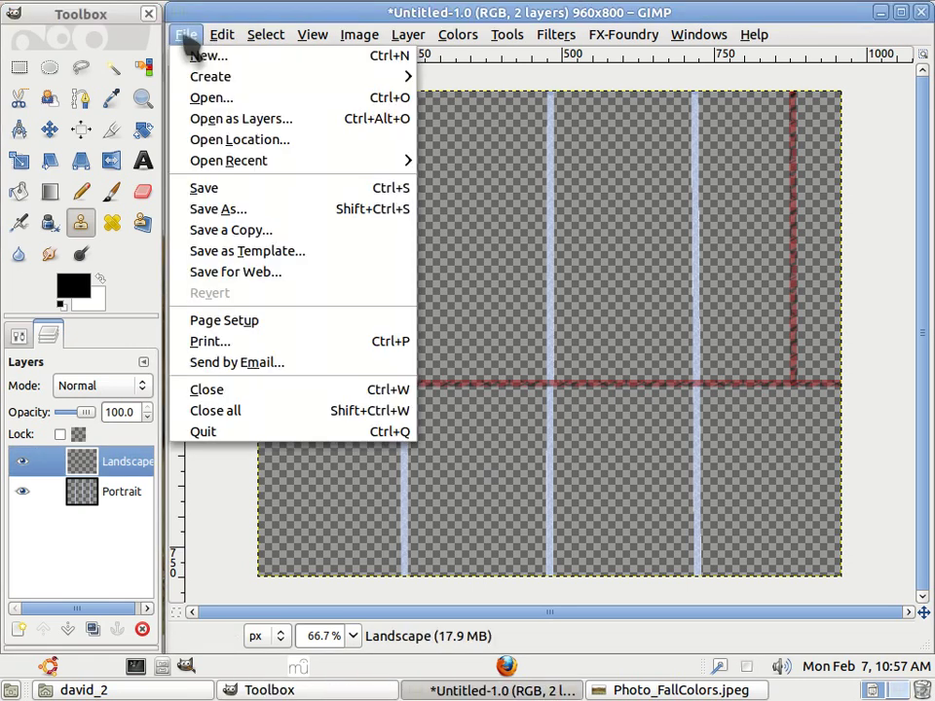
{"action": "left_click", "coordinate": [215, 209]}
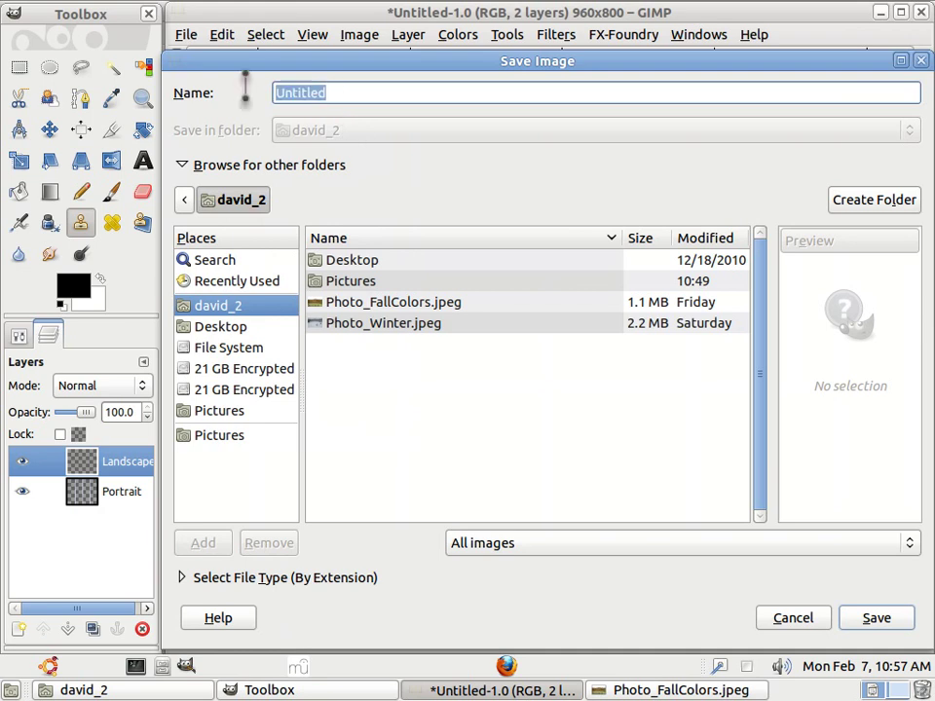
{"action": "type", "text": "Template_AndroidWallpaper.xcf"}
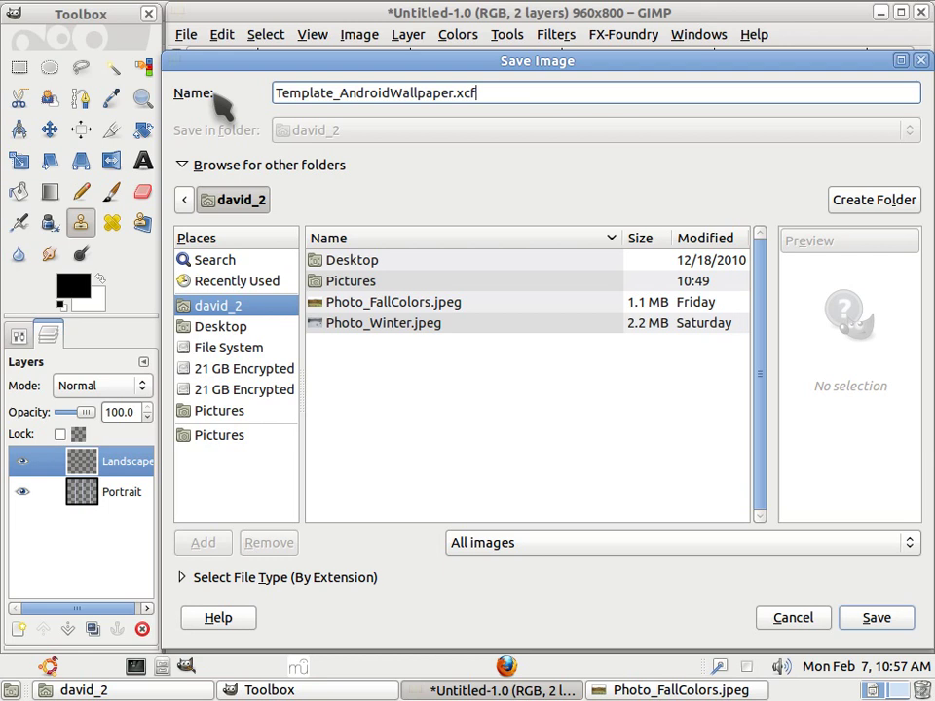
{"action": "left_click", "coordinate": [459, 541]}
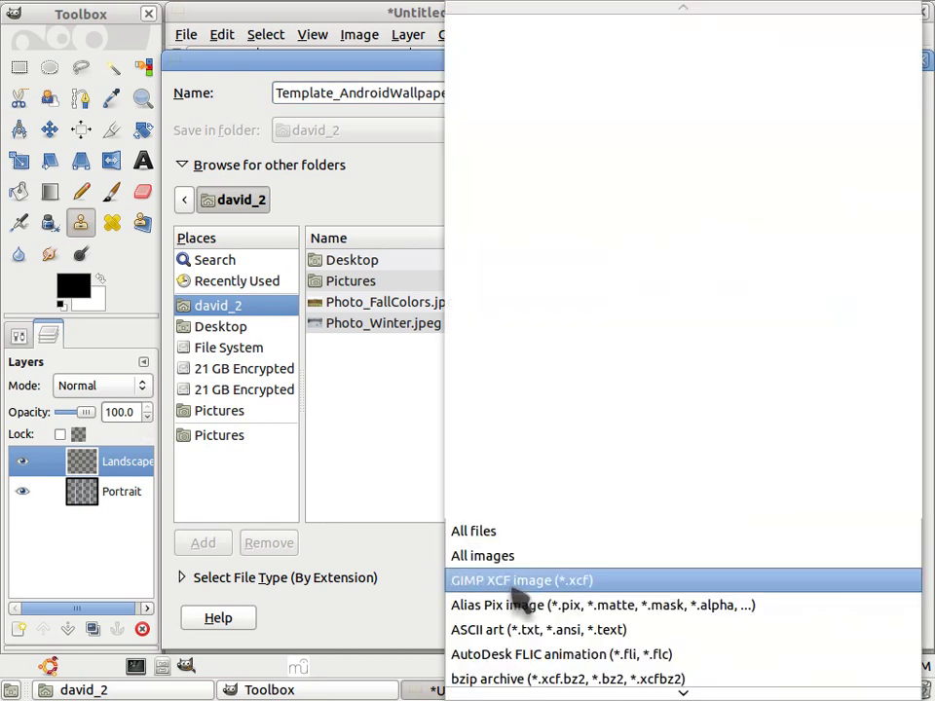
{"action": "key", "text": "Escape"}
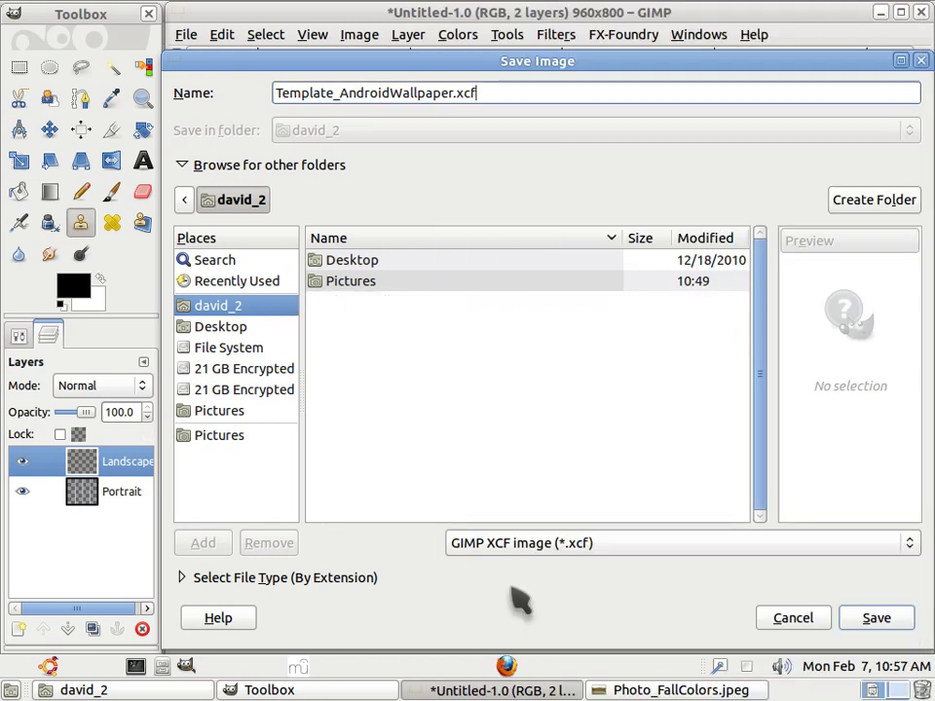
{"action": "left_click", "coordinate": [861, 618]}
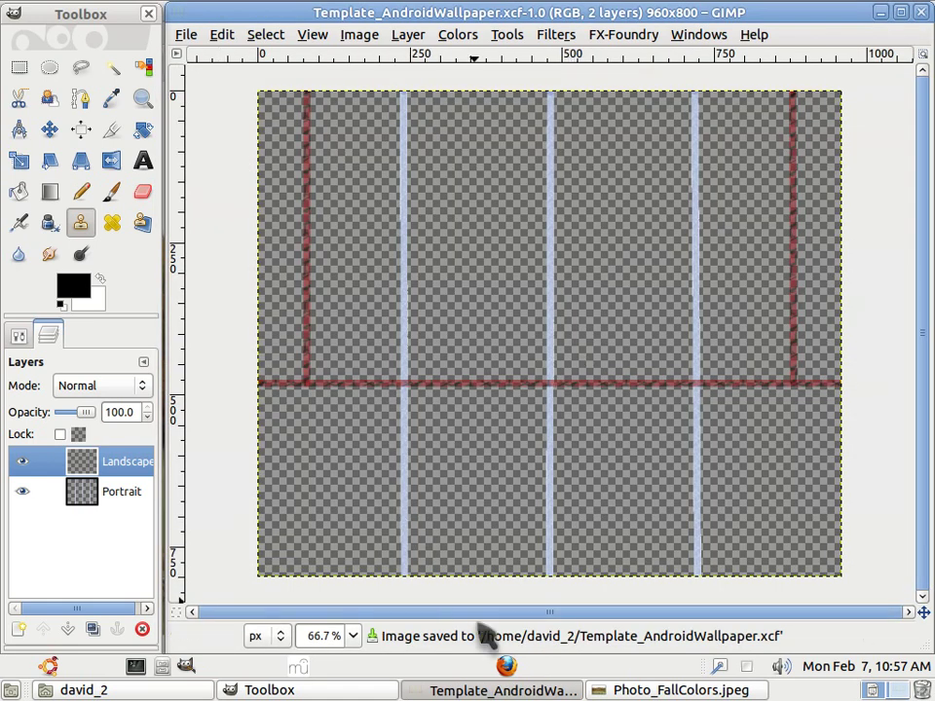
{"action": "left_click", "coordinate": [616, 691]}
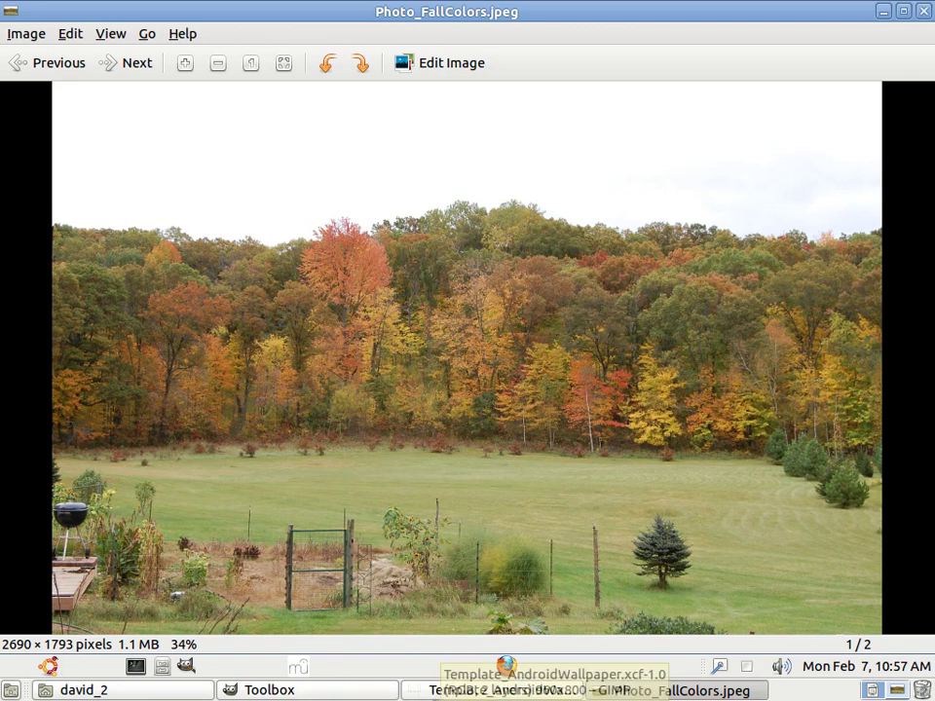
{"action": "left_click", "coordinate": [370, 689]}
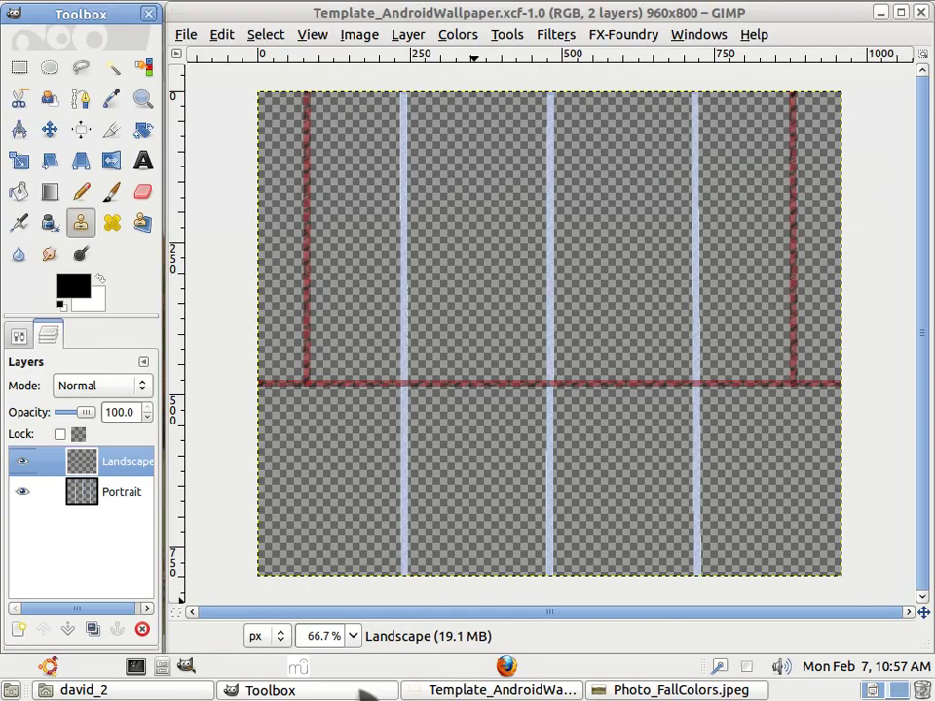
- Open Photo_FallColors.jpeg as a new layer above the Landscape and Portrait guide layers
{"action": "left_click", "coordinate": [191, 36]}
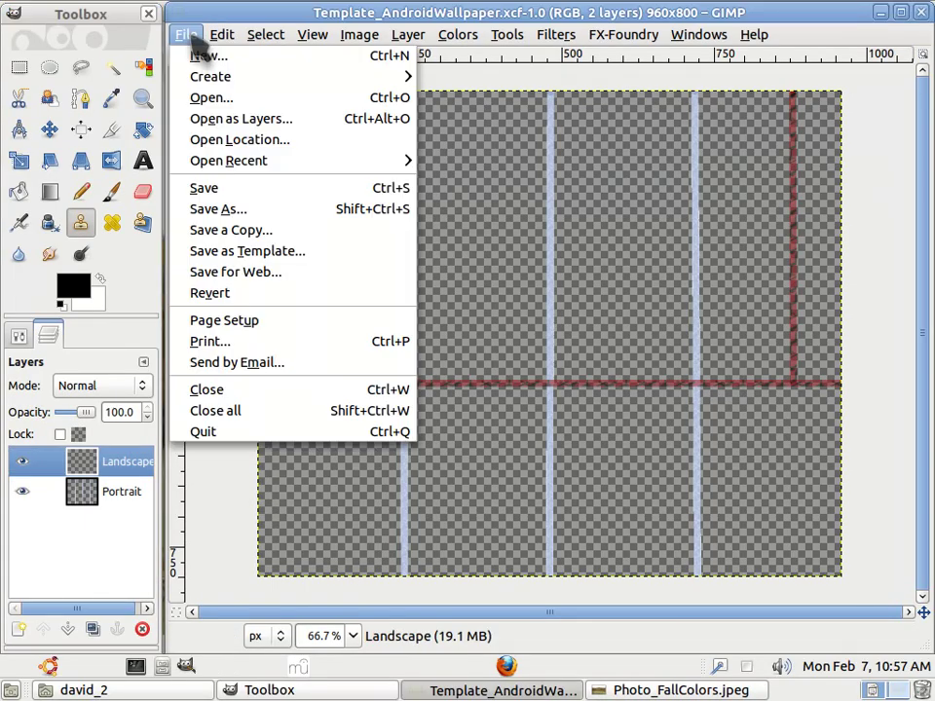
{"action": "left_click", "coordinate": [276, 120]}
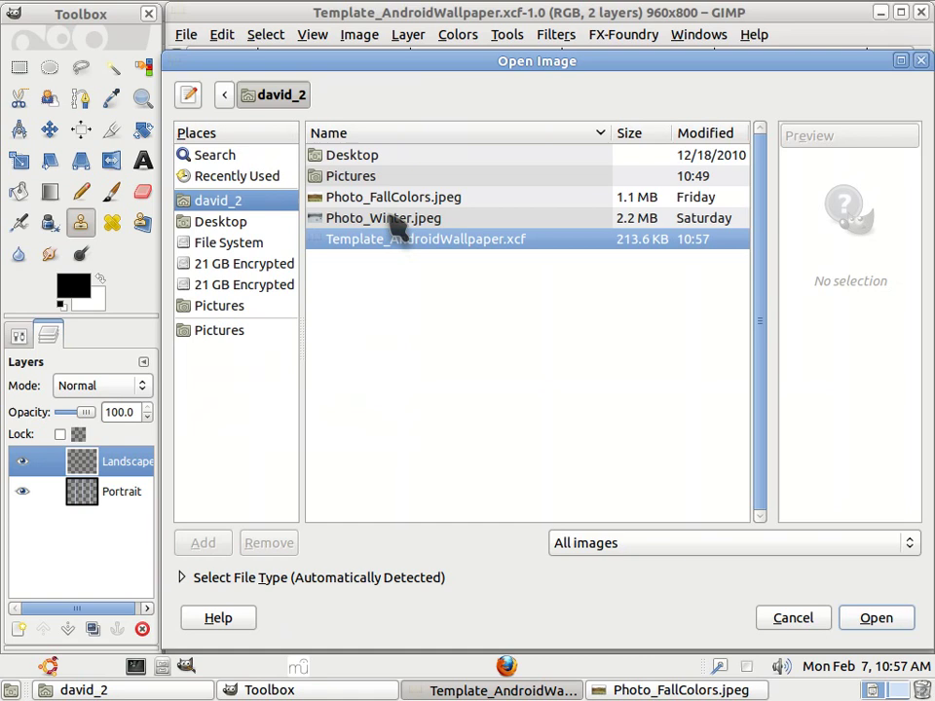
{"action": "double_click", "coordinate": [383, 200]}
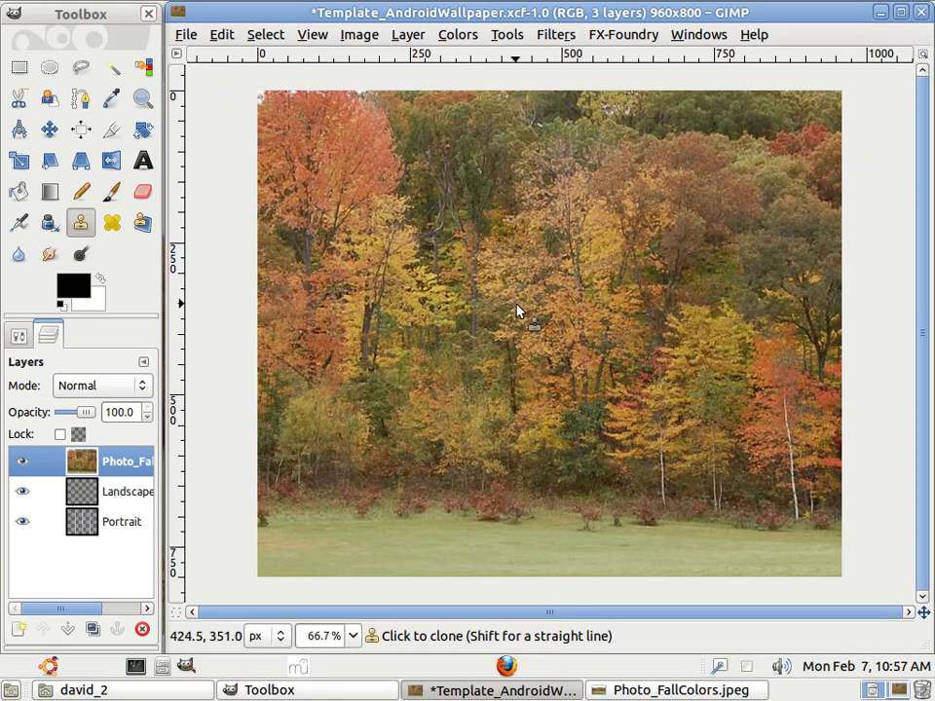
{"action": "left_click", "coordinate": [18, 67]}
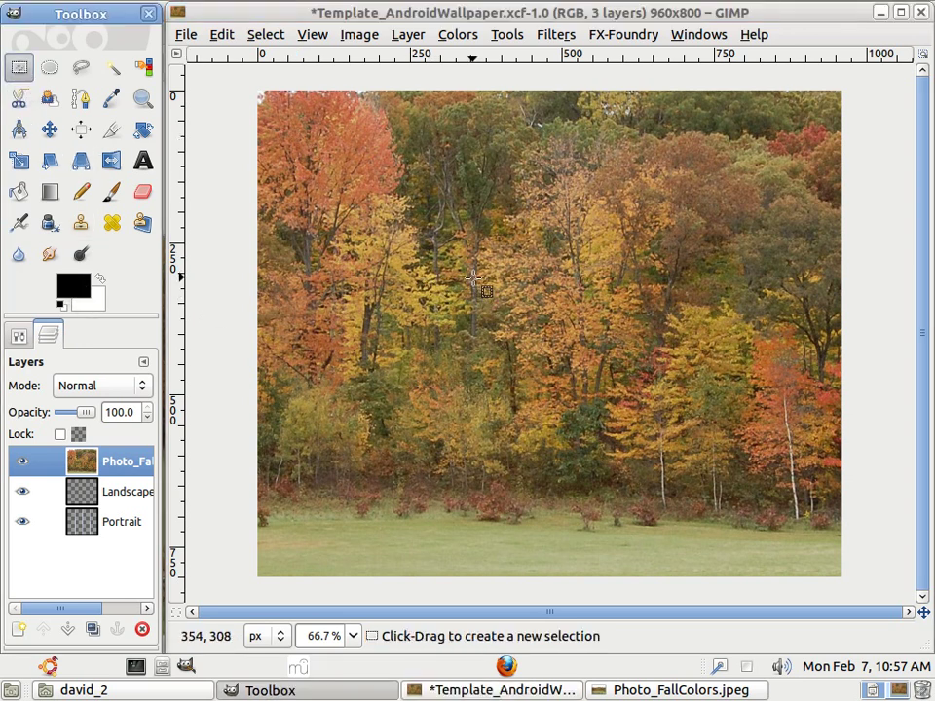
{"action": "left_click", "coordinate": [409, 35]}
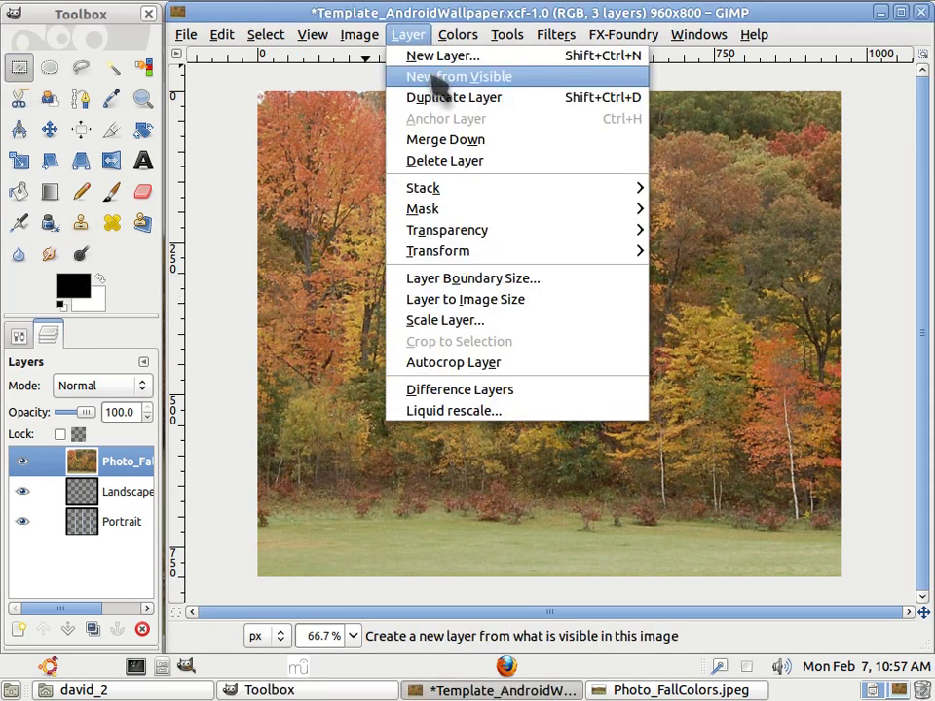
- Scale the Photo_FallColors layer to 55 percent width, about 1480×986 pixels
{"action": "left_click", "coordinate": [434, 321]}
{"action": "left_click", "coordinate": [456, 299]}
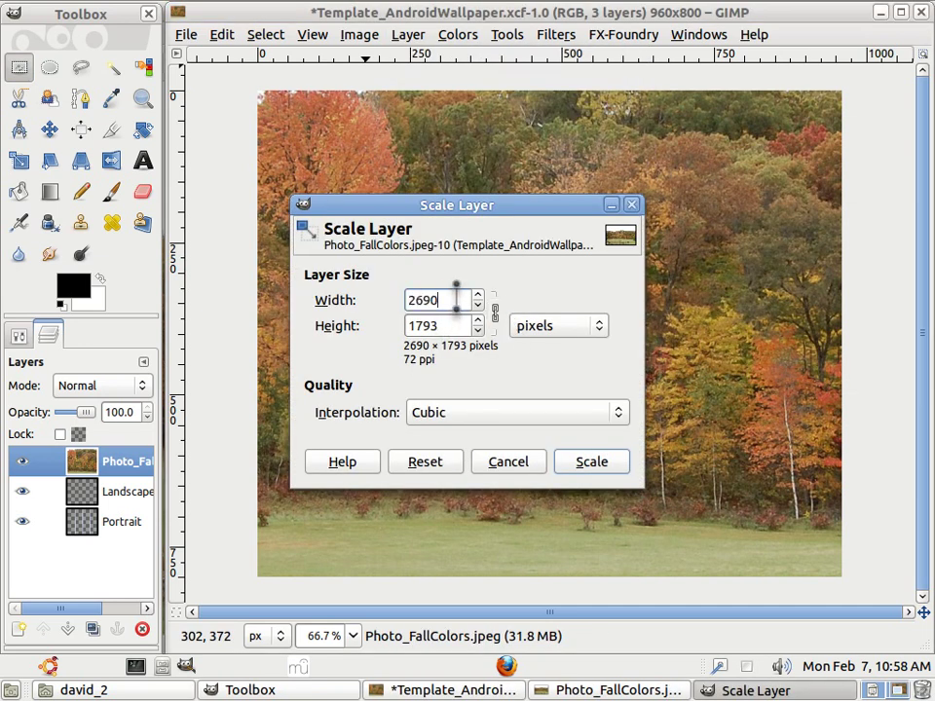
{"action": "left_click", "coordinate": [557, 326]}
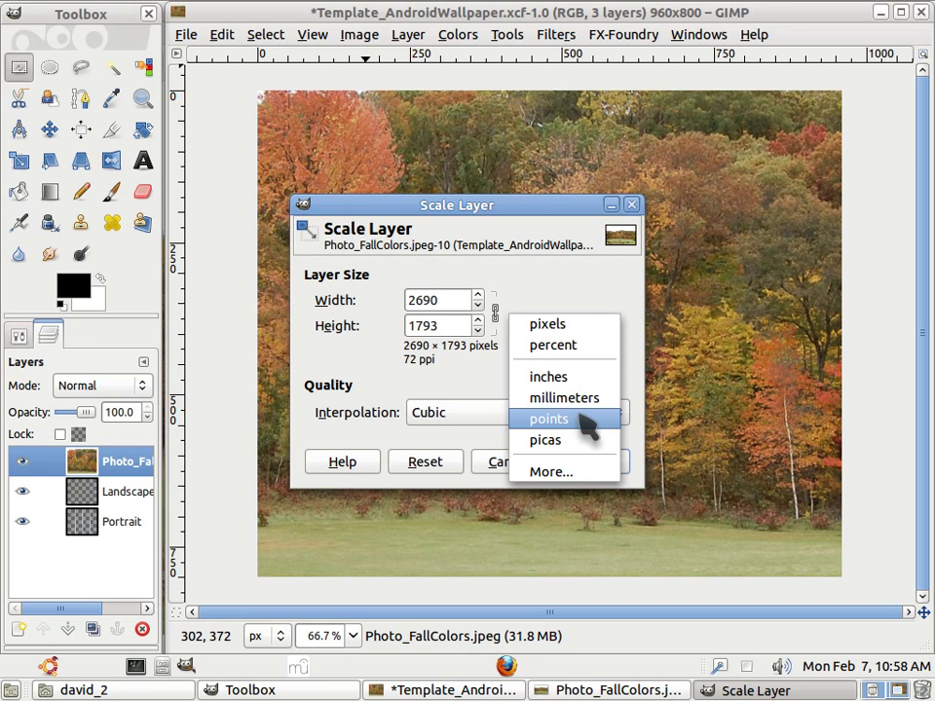
{"action": "left_click", "coordinate": [547, 347]}
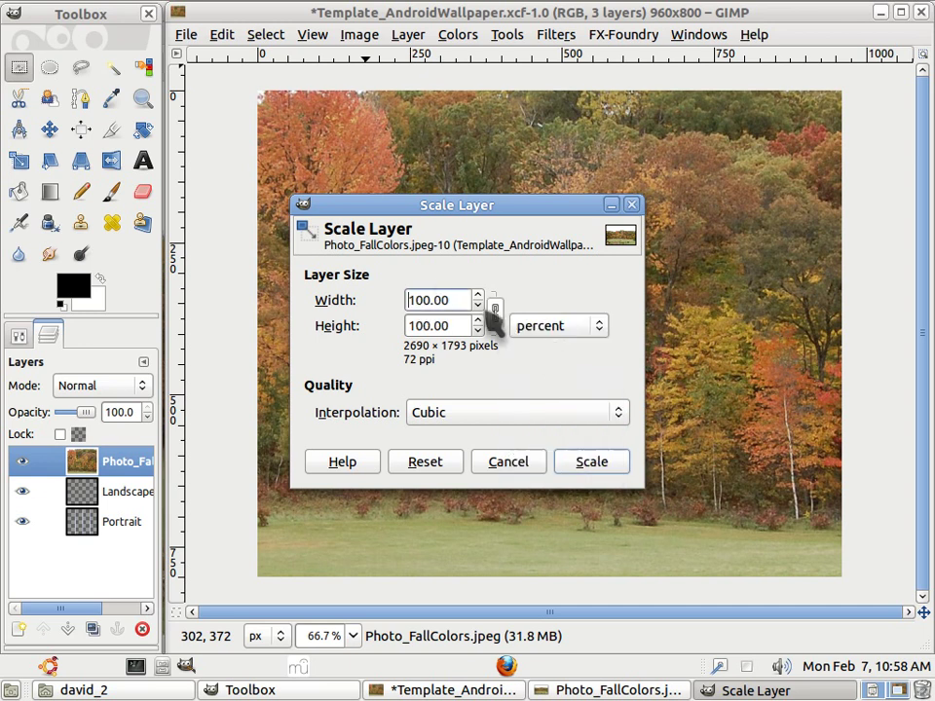
{"action": "left_click_drag", "start_coordinate": [450, 300], "coordinate": [366, 298]}
{"action": "type", "text": "55"}
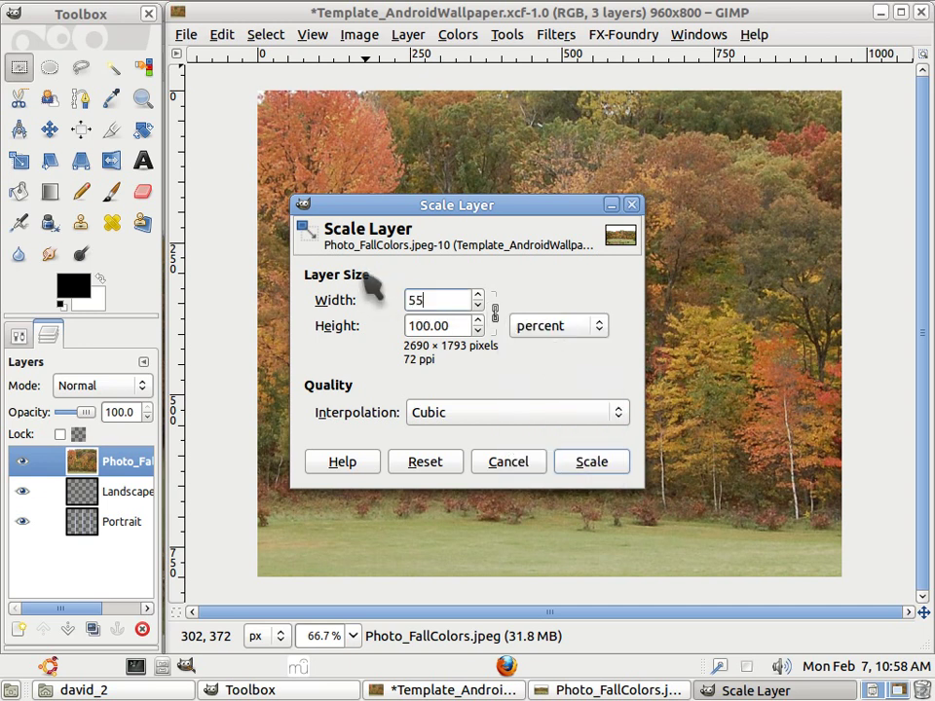
{"action": "left_click", "coordinate": [443, 325]}
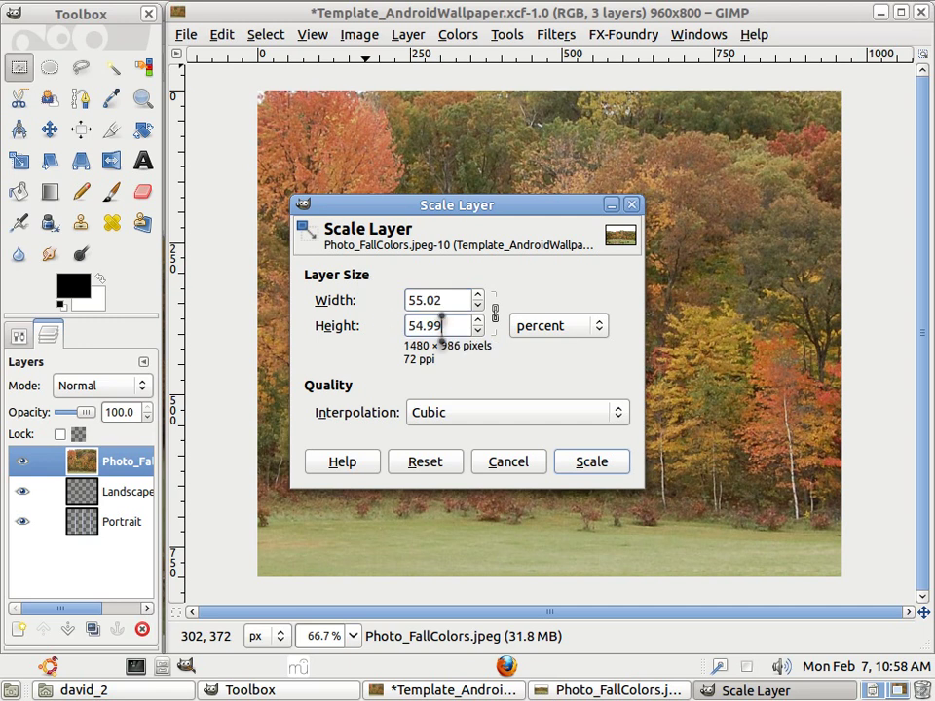
{"action": "left_click", "coordinate": [584, 466]}
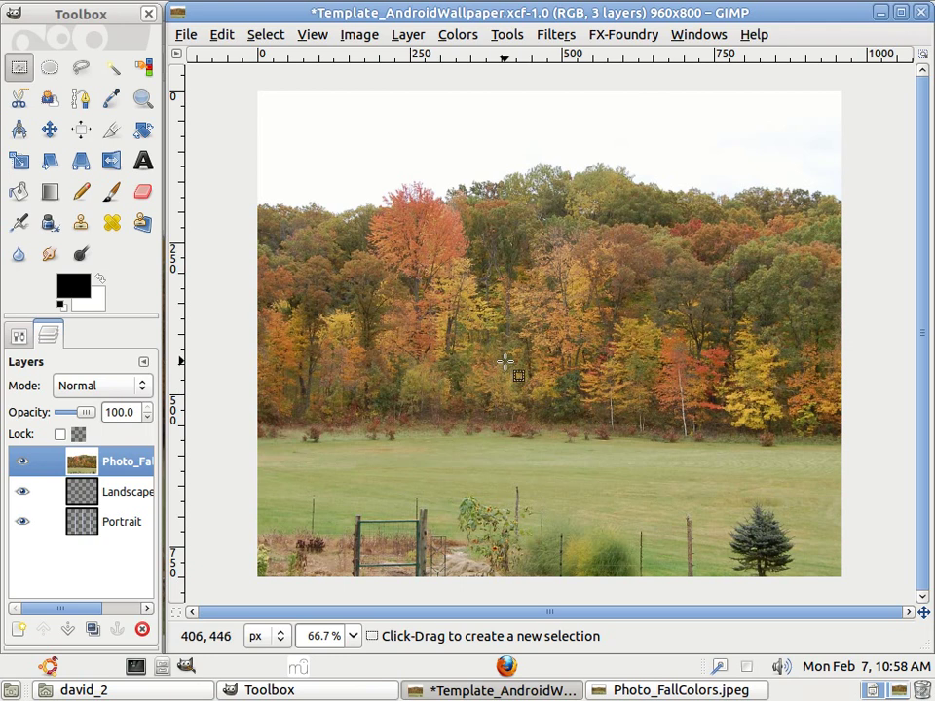
- With the Move tool, drag the fall photo around until the garden gate sits near centre
{"action": "left_click", "coordinate": [506, 34]}
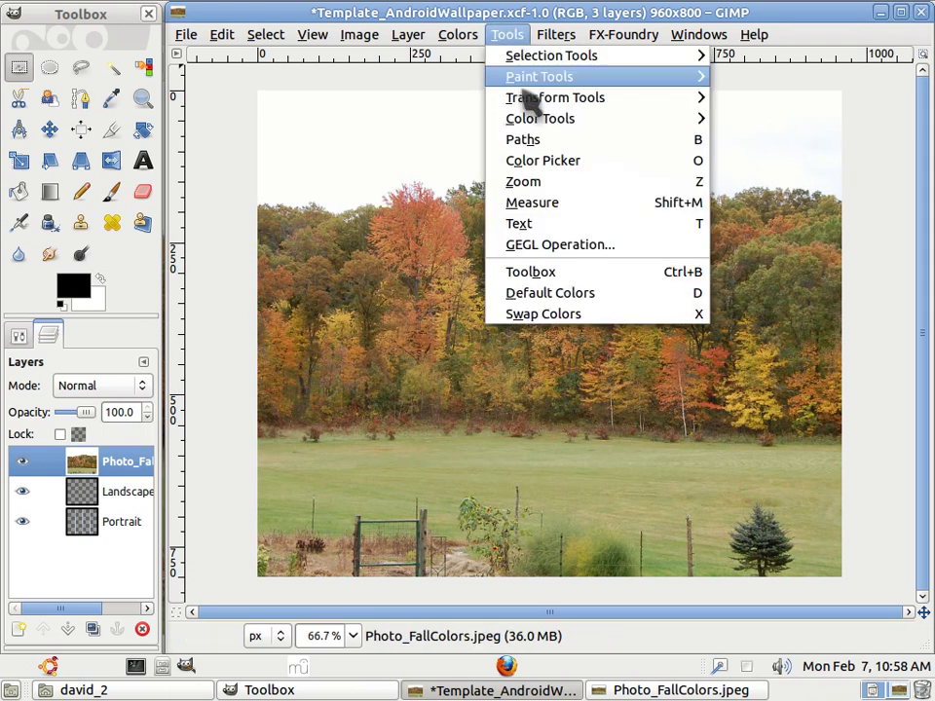
{"action": "mouse_move", "coordinate": [538, 104]}
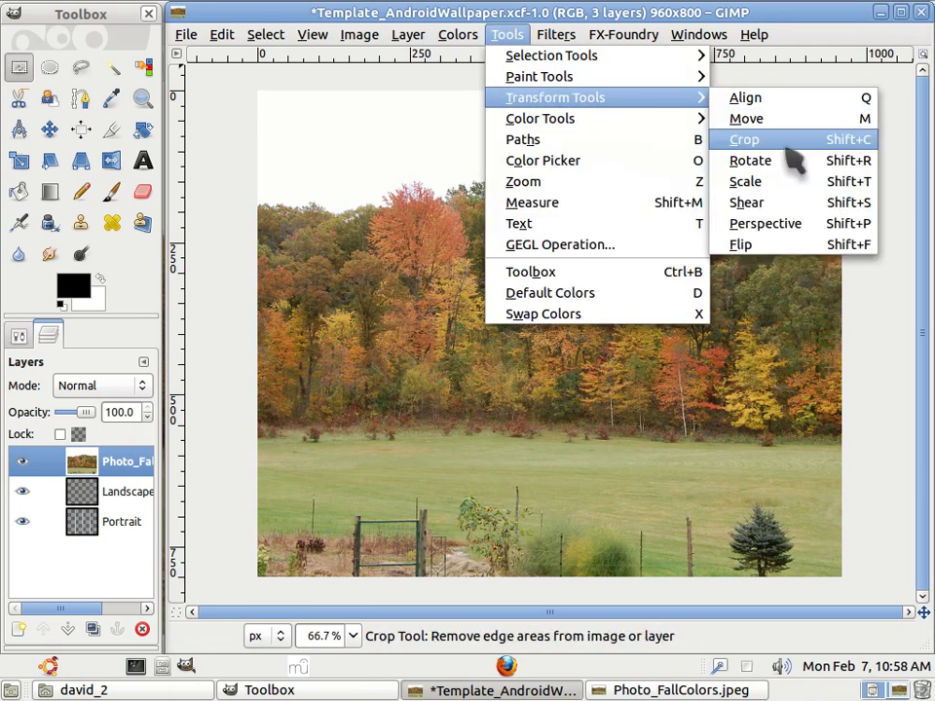
{"action": "left_click", "coordinate": [784, 118]}
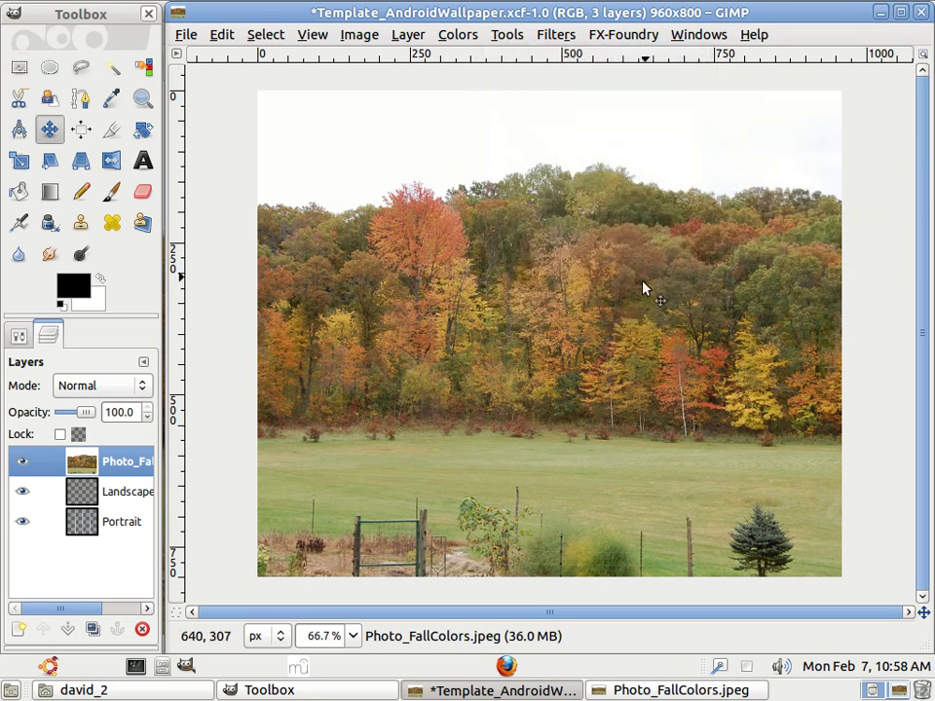
{"action": "left_click_drag", "start_coordinate": [615, 306], "coordinate": [559, 236]}
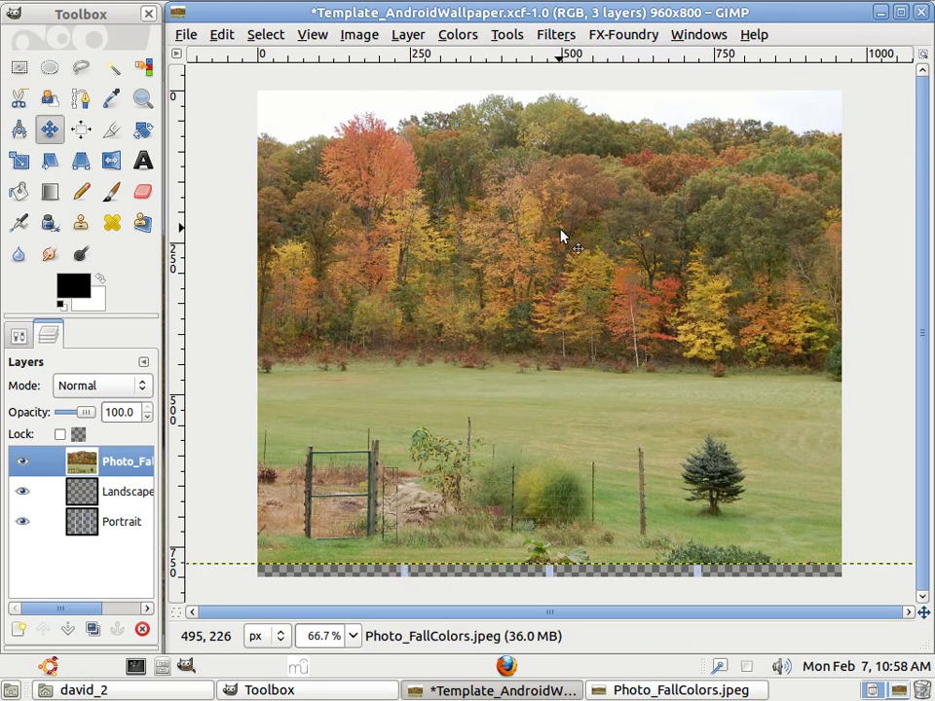
{"action": "left_click", "coordinate": [563, 239]}
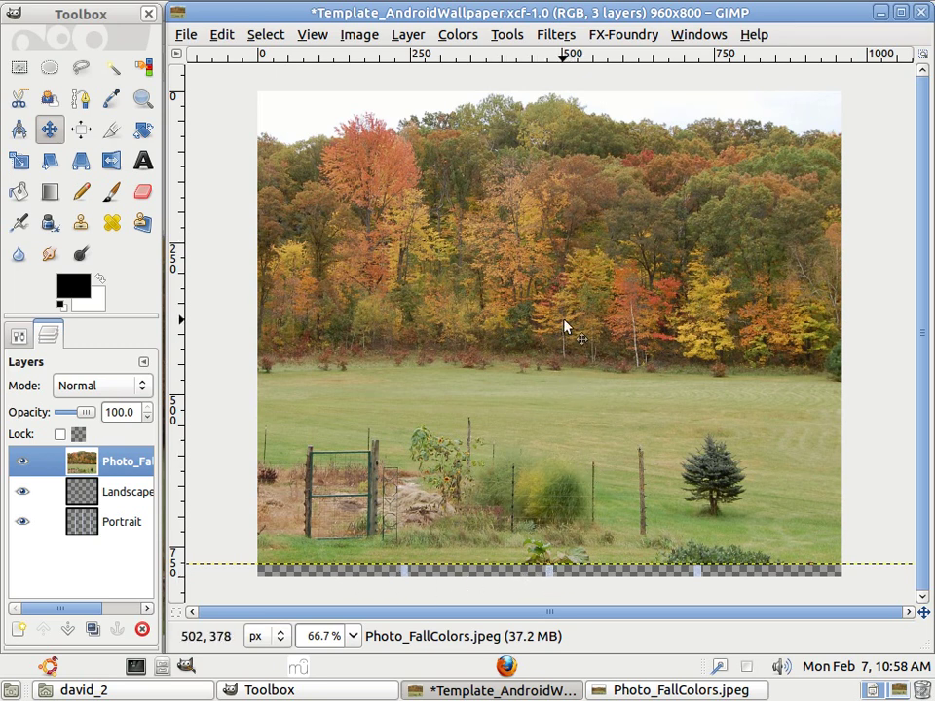
{"action": "left_click_drag", "start_coordinate": [565, 326], "coordinate": [630, 329]}
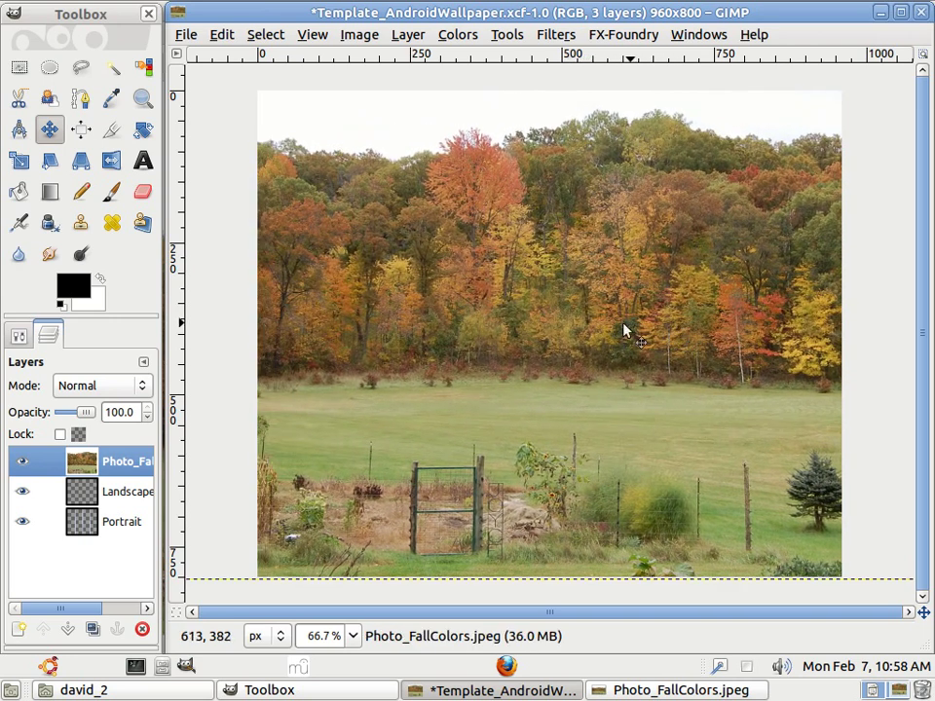
{"action": "left_click_drag", "start_coordinate": [501, 334], "coordinate": [557, 336]}
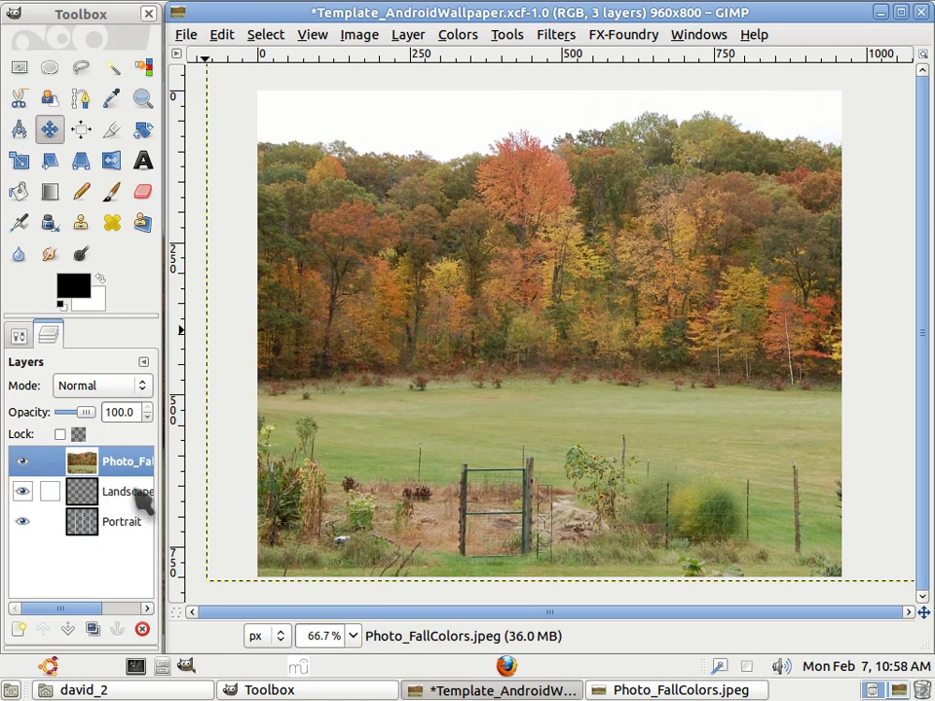
- Send the Photo_FallColors layer to the bottom of the stack, beneath both guide layers
{"action": "left_click", "coordinate": [411, 37]}
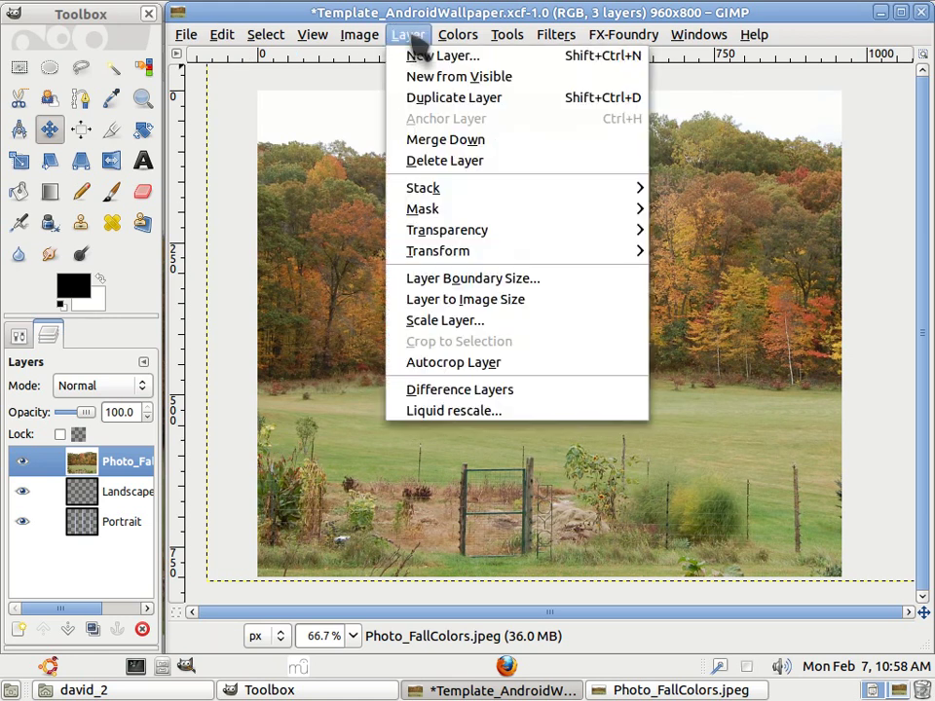
{"action": "mouse_move", "coordinate": [454, 195]}
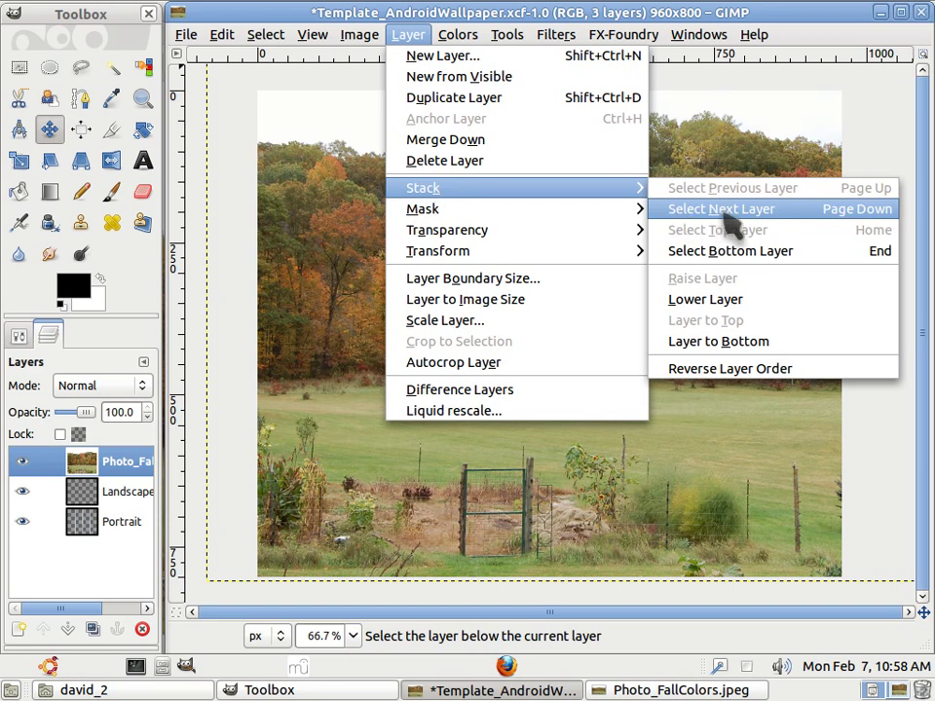
{"action": "left_click", "coordinate": [730, 343]}
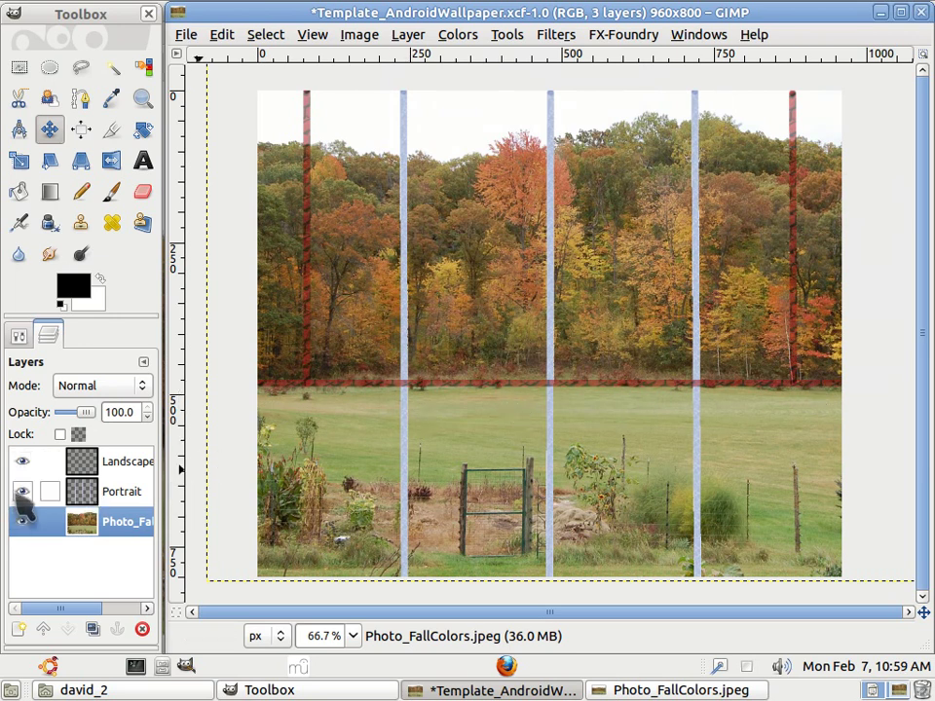
- Nudge the fall photo a few pixels, check it against both guides, then hide Landscape and Portrait
{"action": "left_click", "coordinate": [21, 460]}
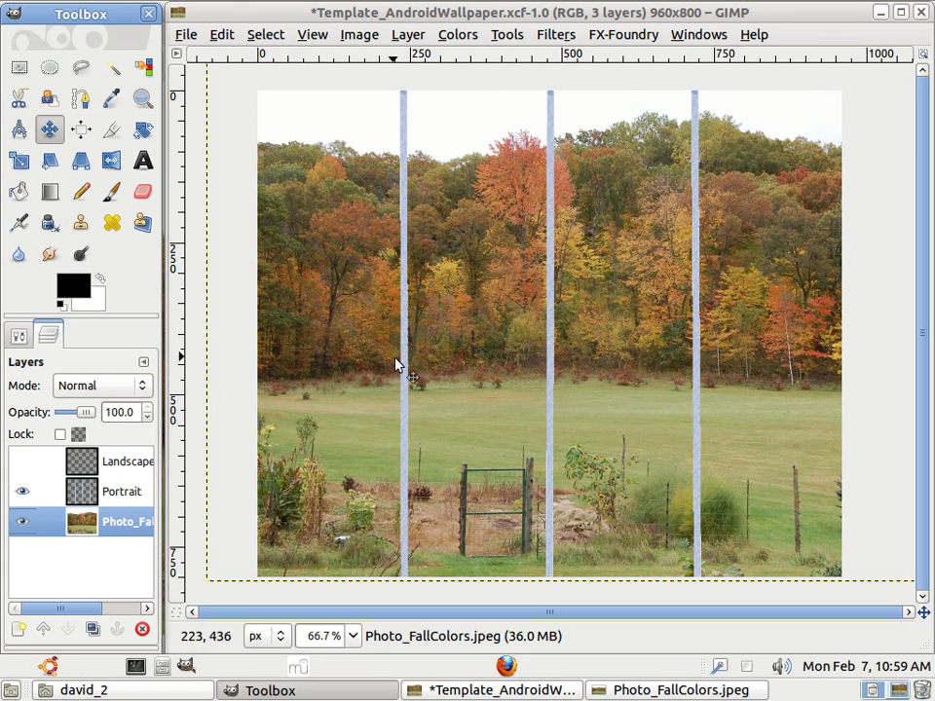
{"action": "left_click_drag", "start_coordinate": [468, 356], "coordinate": [448, 354]}
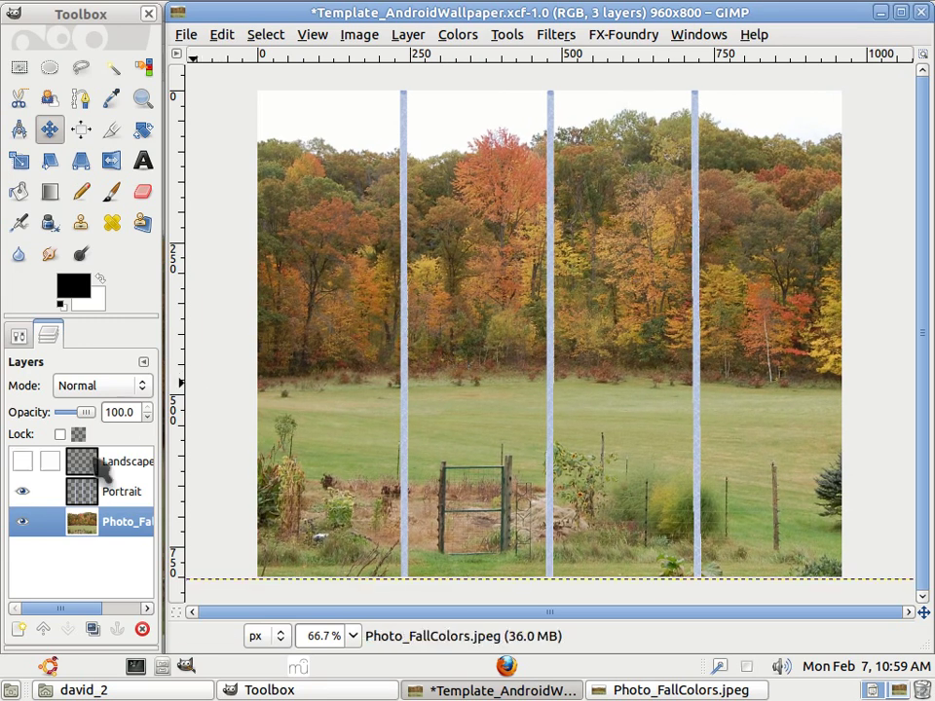
{"action": "left_click", "coordinate": [24, 490]}
{"action": "left_click", "coordinate": [22, 460]}
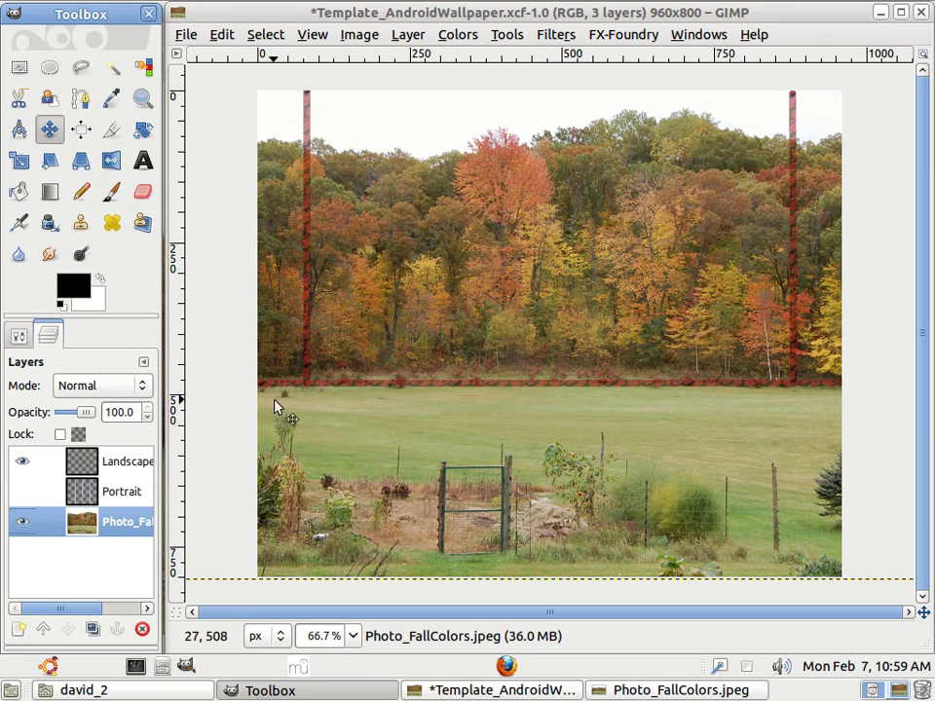
{"action": "left_click", "coordinate": [23, 491]}
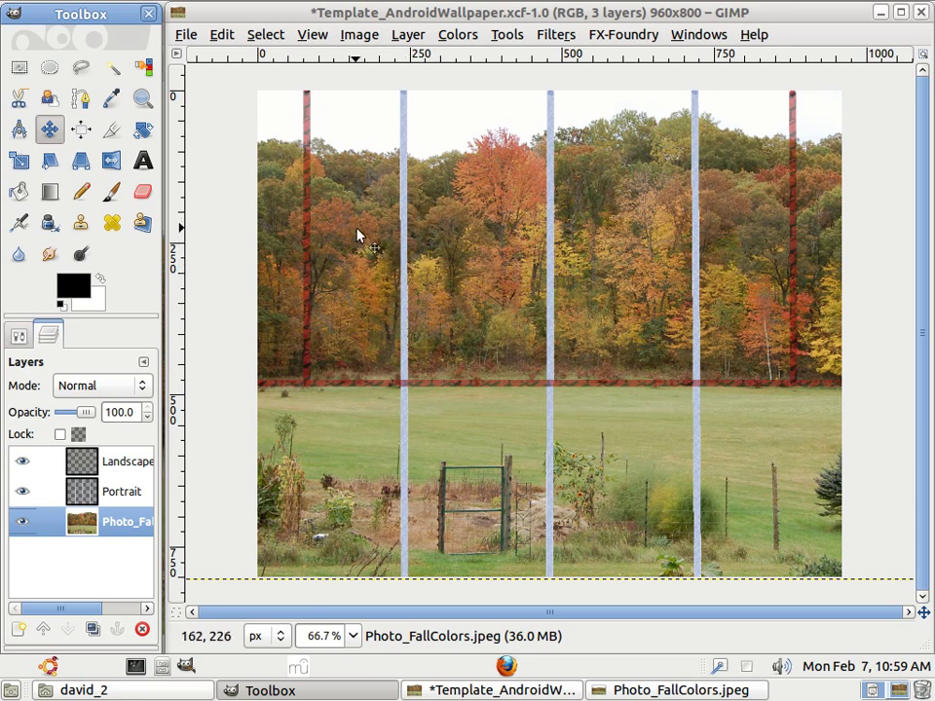
{"action": "left_click", "coordinate": [22, 460]}
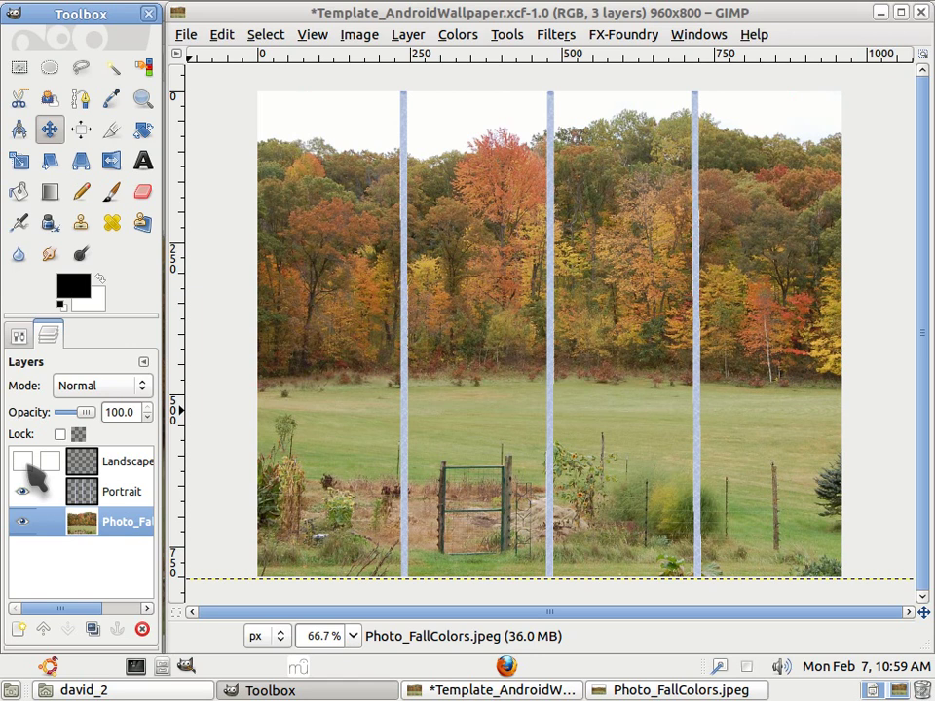
{"action": "left_click", "coordinate": [23, 490]}
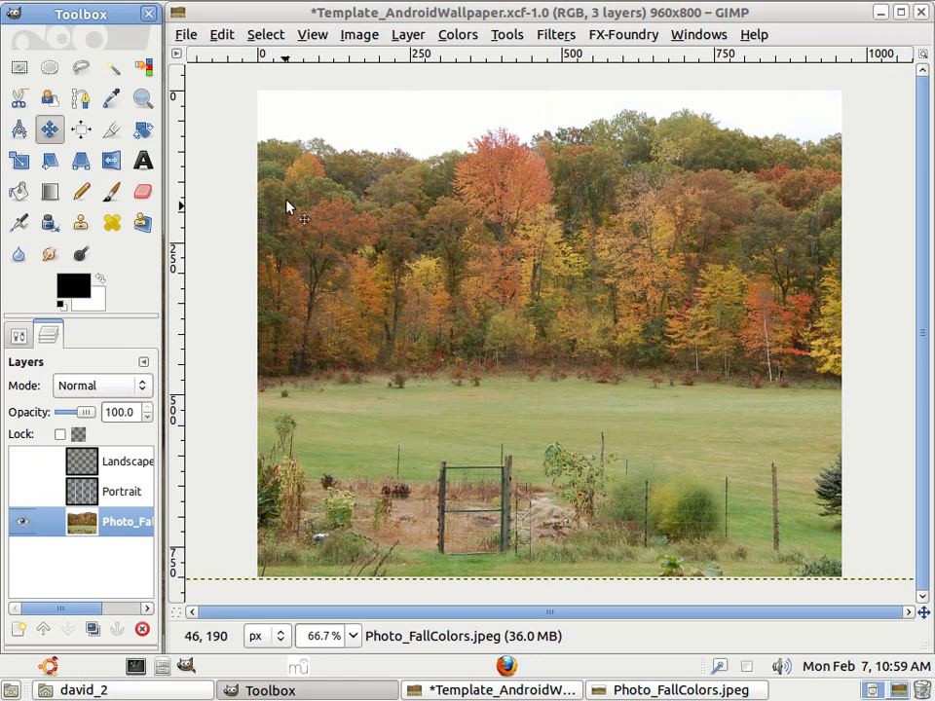
- Start Save As and rename the file to Wallpaper_Android
{"action": "left_click", "coordinate": [188, 36]}
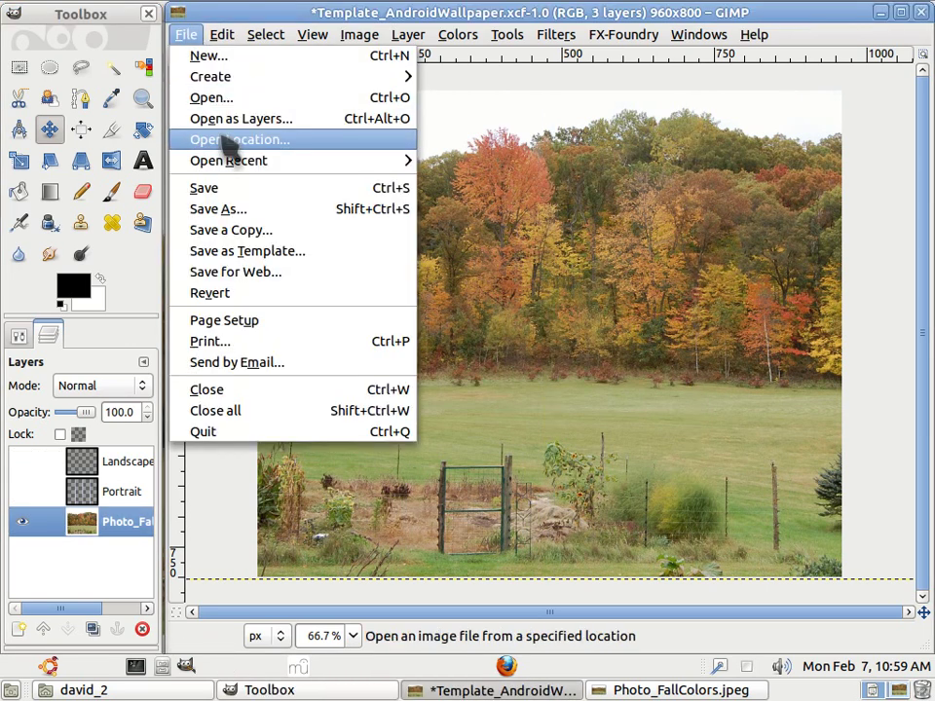
{"action": "left_click", "coordinate": [218, 209]}
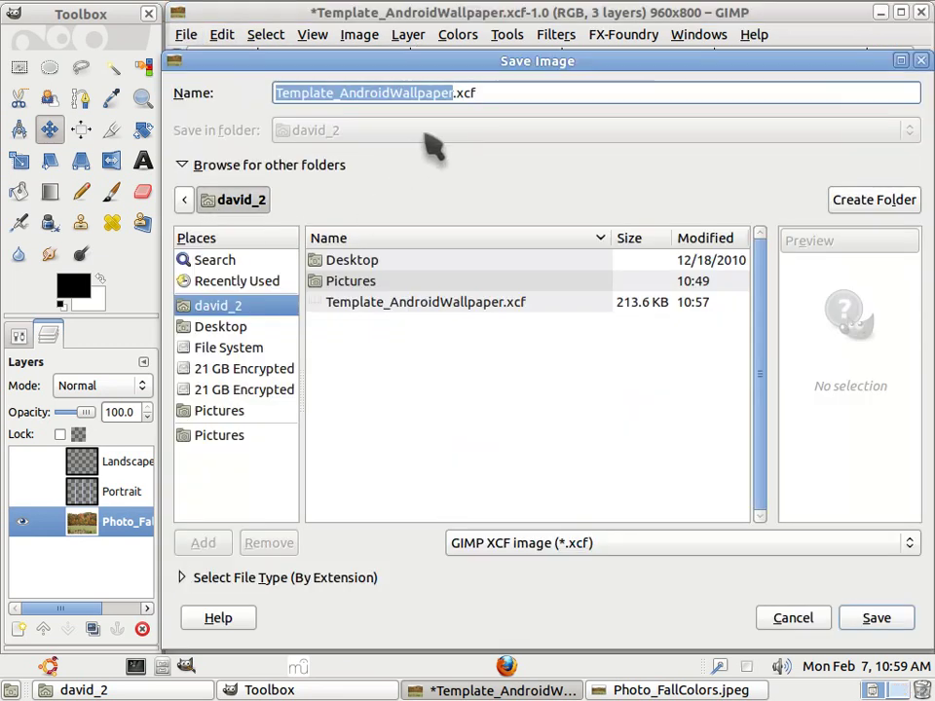
{"action": "left_click", "coordinate": [464, 94]}
{"action": "left_click_drag", "start_coordinate": [464, 93], "coordinate": [223, 94]}
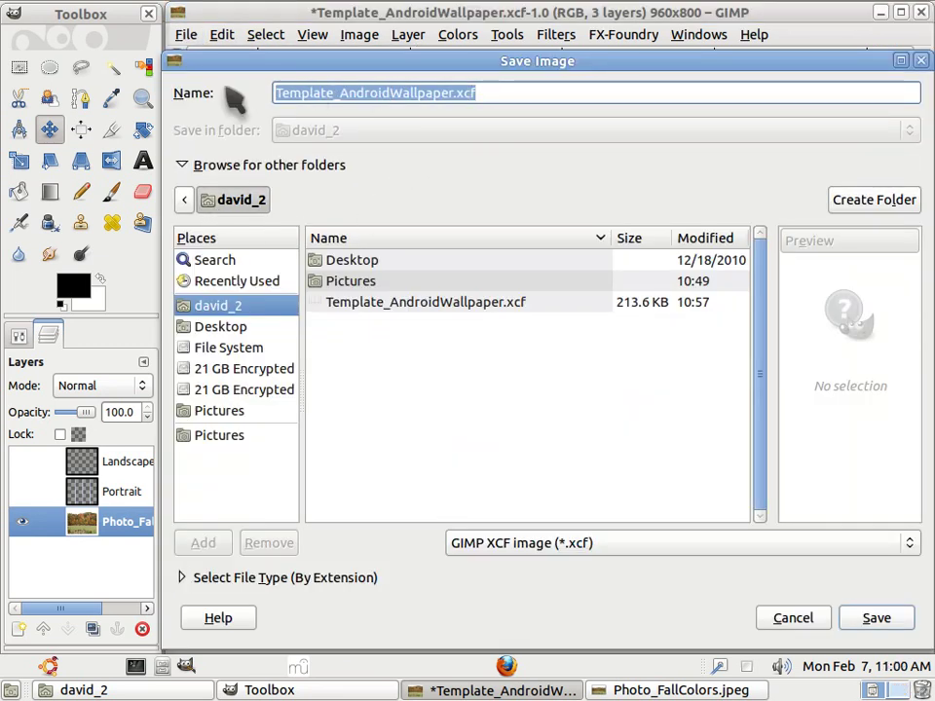
{"action": "type", "text": "A"}
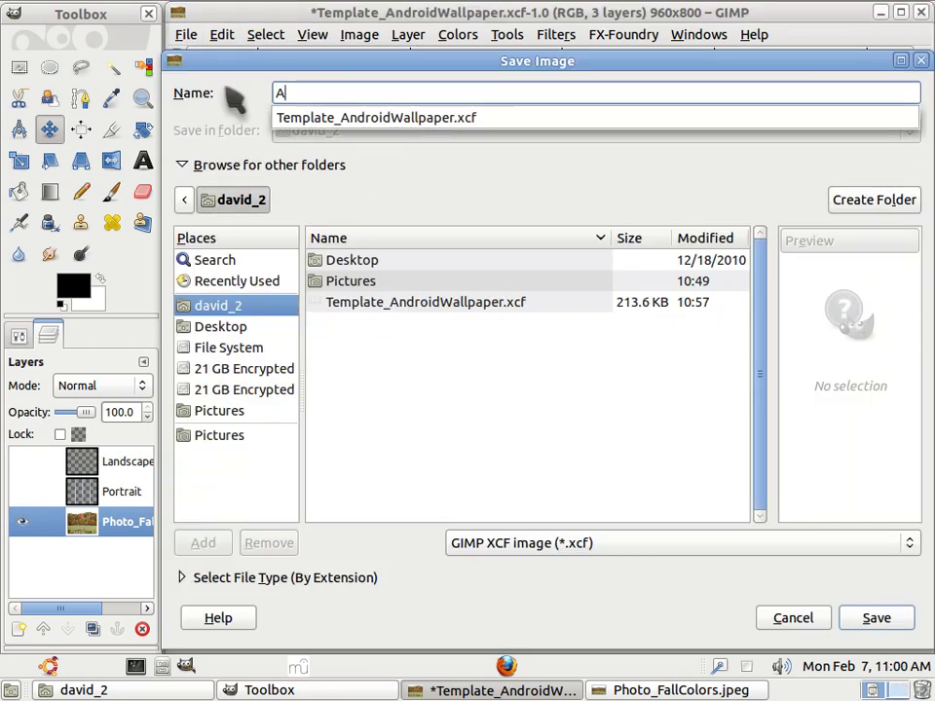
{"action": "key", "text": "BackSpace"}
{"action": "type", "text": "Wallpaper_"}
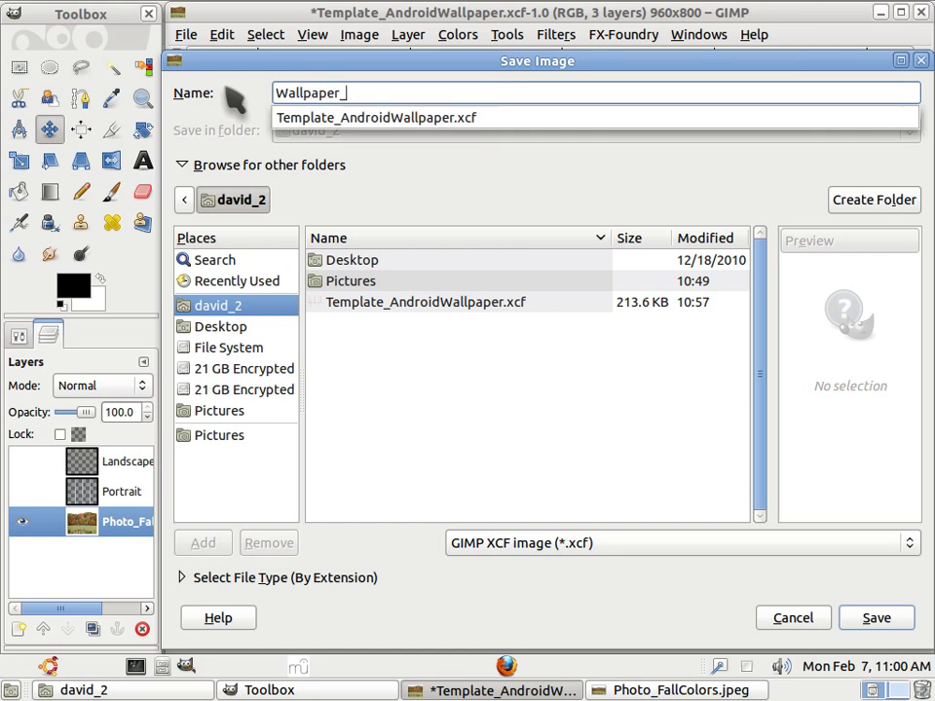
{"action": "type", "text": "Android"}
{"action": "left_click", "coordinate": [385, 413]}
- Save it as JPEG Wallpaper_Android.jpeg, exporting the flattened image at quality 85
{"action": "left_click", "coordinate": [504, 553]}
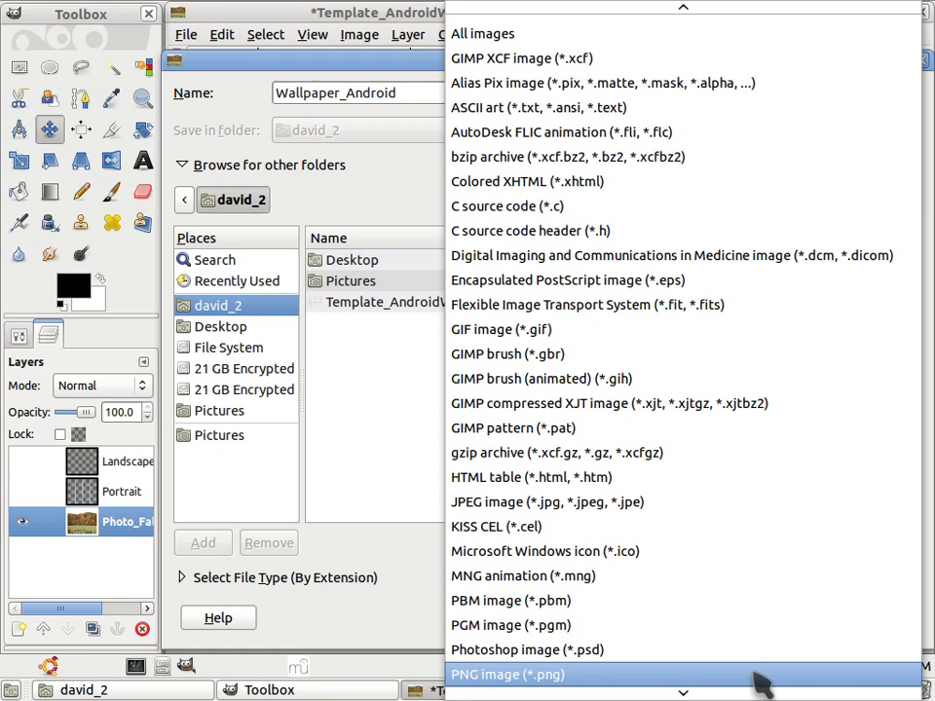
{"action": "left_click", "coordinate": [631, 511]}
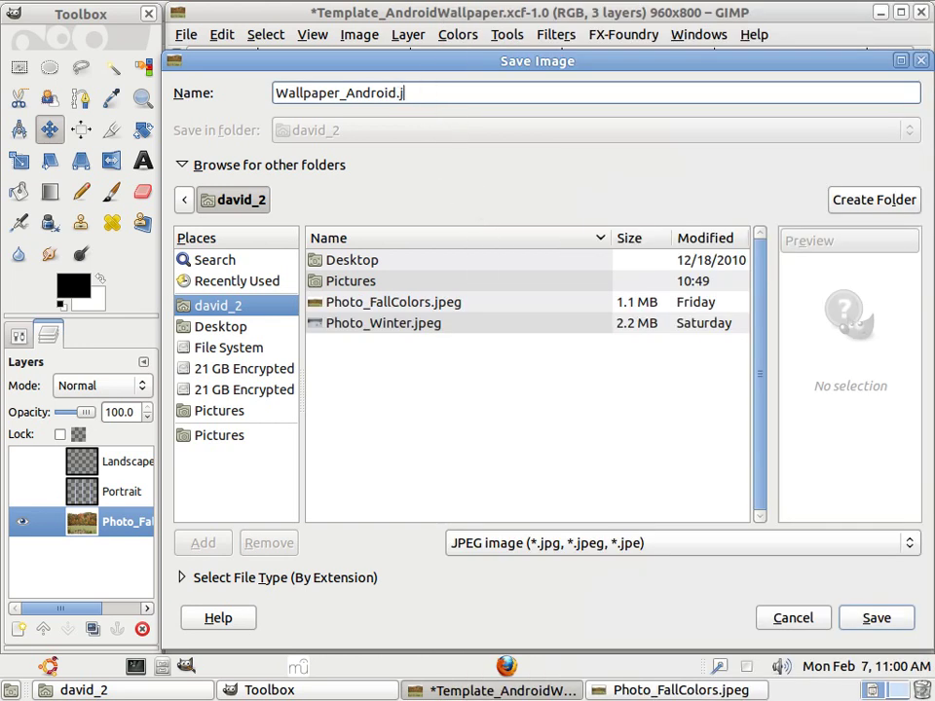
{"action": "type", "text": "peg"}
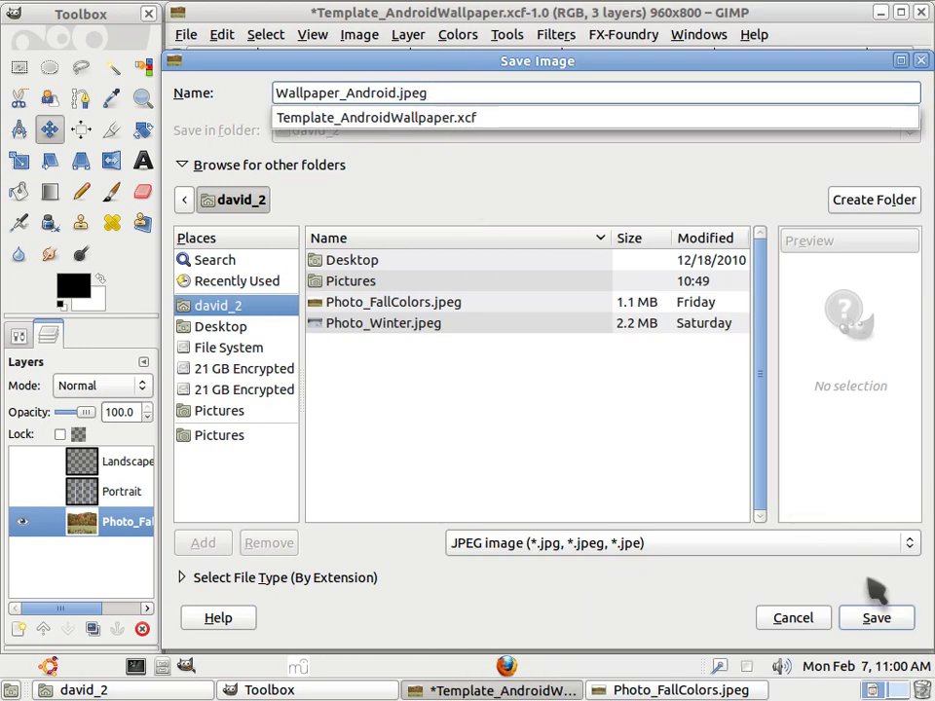
{"action": "left_click", "coordinate": [860, 623]}
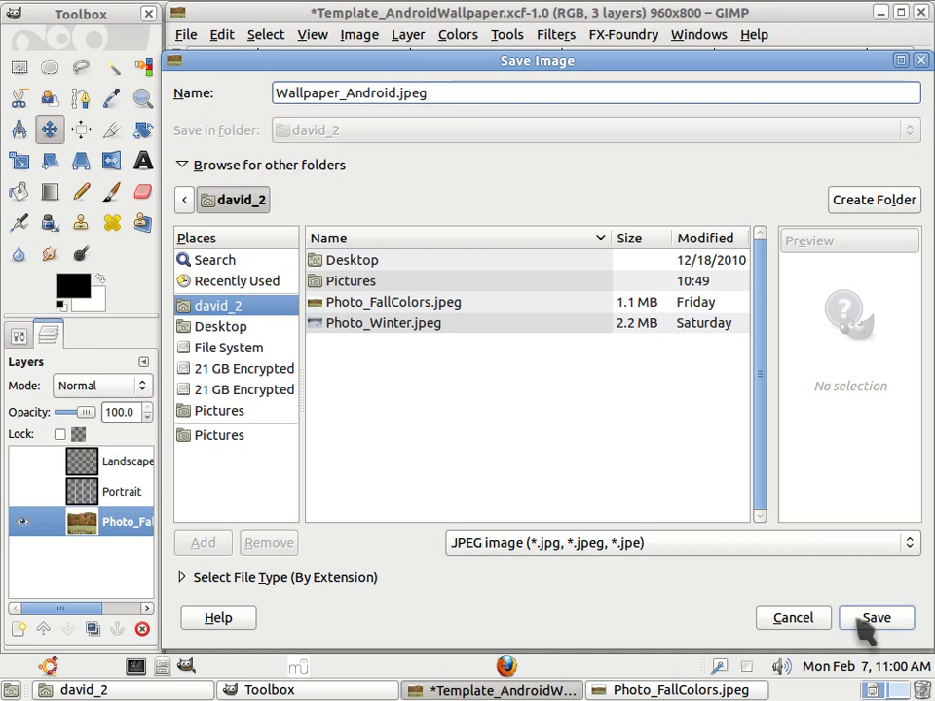
{"action": "left_click", "coordinate": [862, 624]}
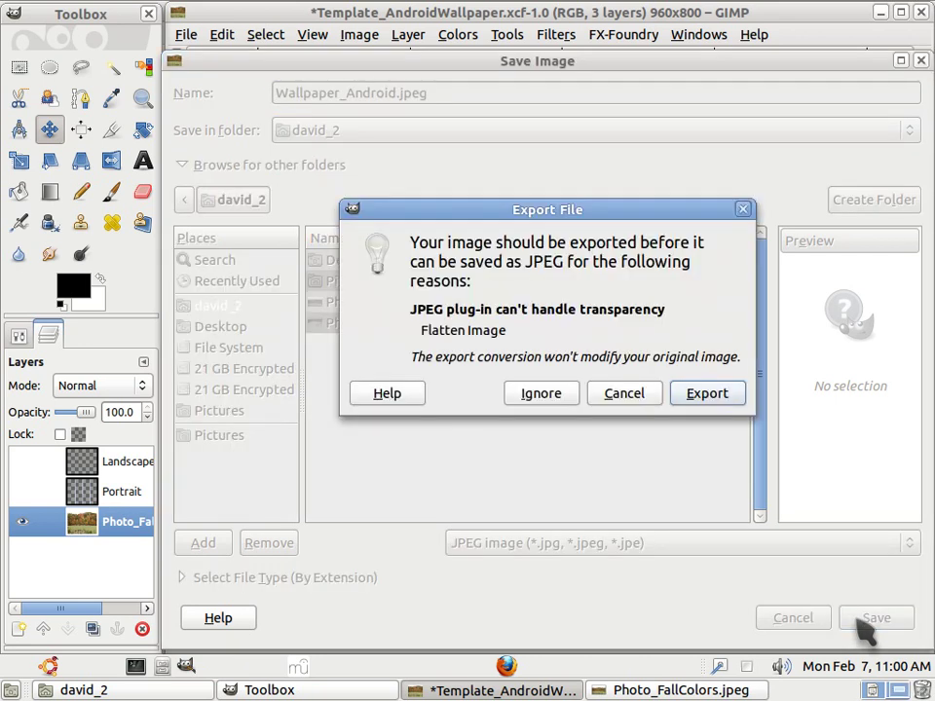
{"action": "left_click", "coordinate": [699, 394]}
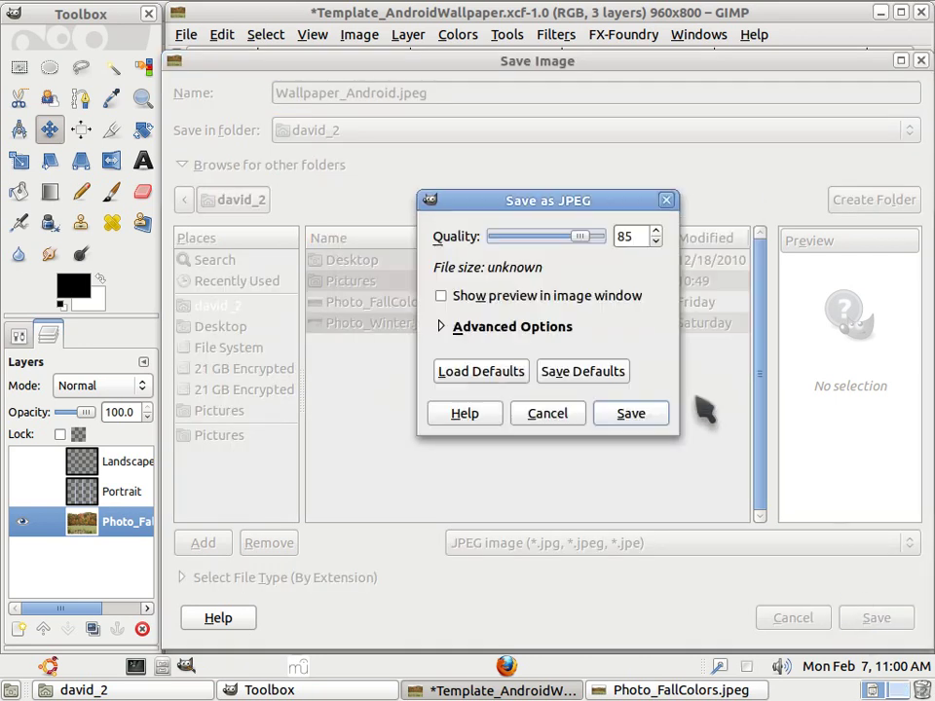
{"action": "left_click", "coordinate": [623, 413]}
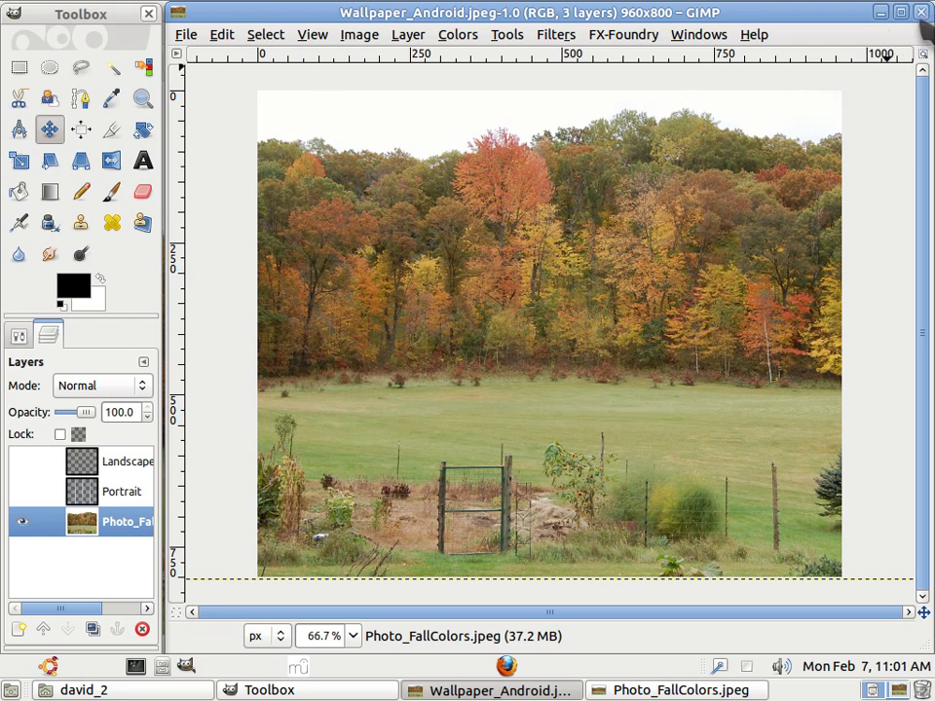
- Close the exported wallpaper and reopen Template_AndroidWallpaper.xcf
{"action": "left_click", "coordinate": [920, 13]}
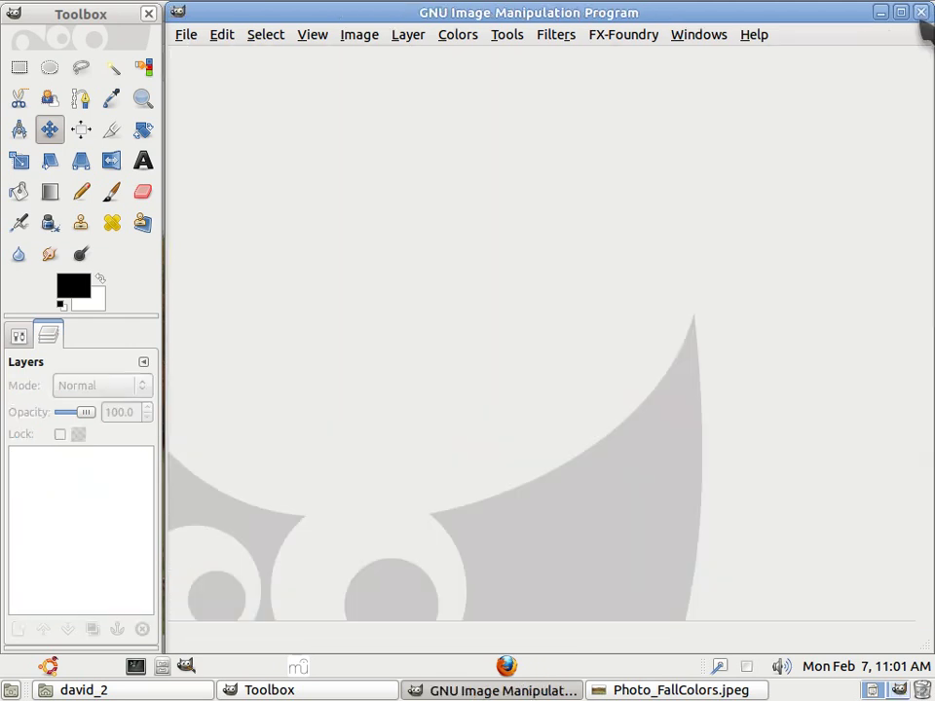
{"action": "left_click", "coordinate": [194, 40]}
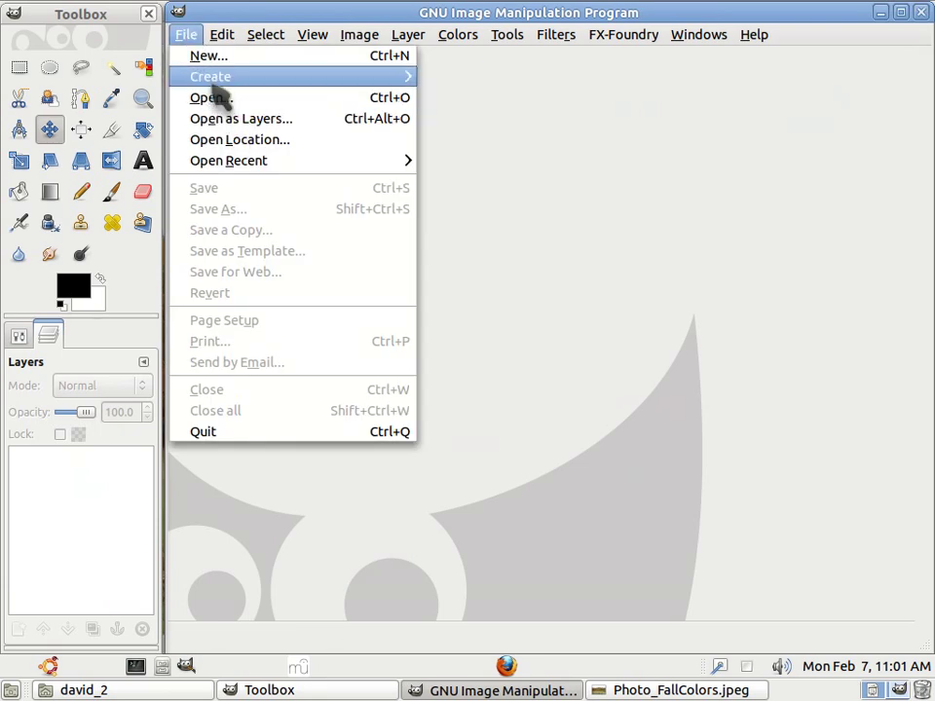
{"action": "left_click", "coordinate": [217, 99]}
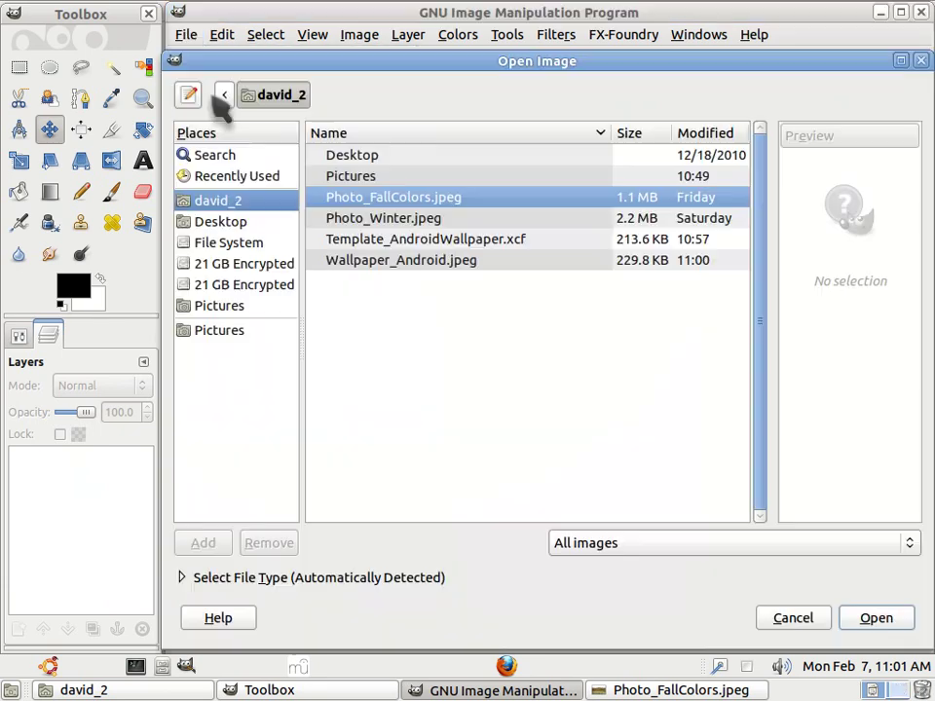
{"action": "double_click", "coordinate": [383, 241]}
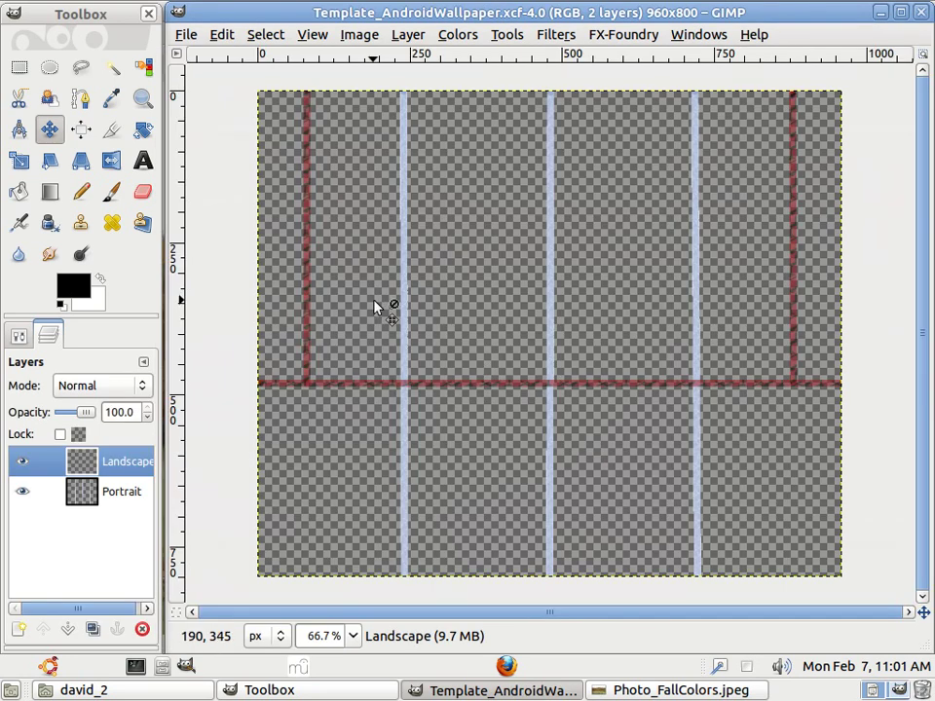
- Add Photo_Winter.jpeg to the template as a new layer
{"action": "left_click", "coordinate": [191, 35]}
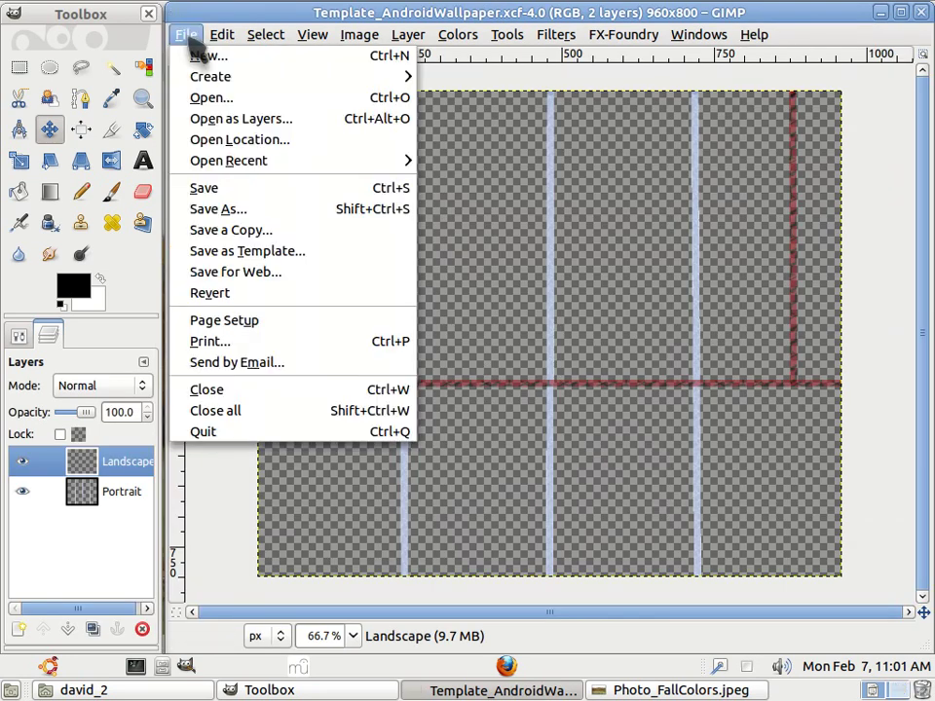
{"action": "left_click", "coordinate": [211, 119]}
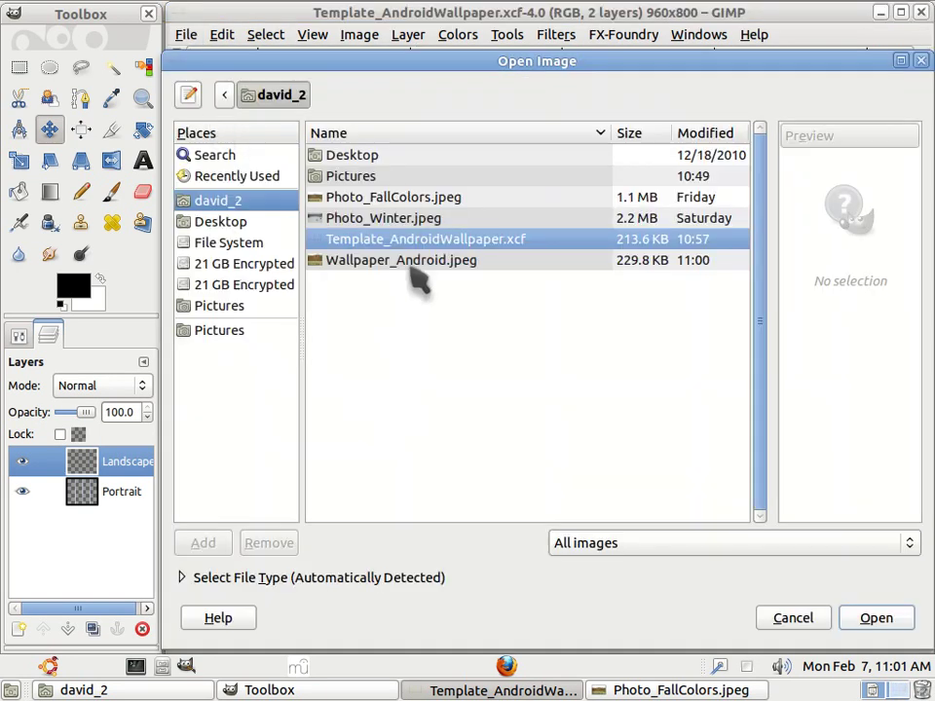
{"action": "left_click", "coordinate": [392, 218]}
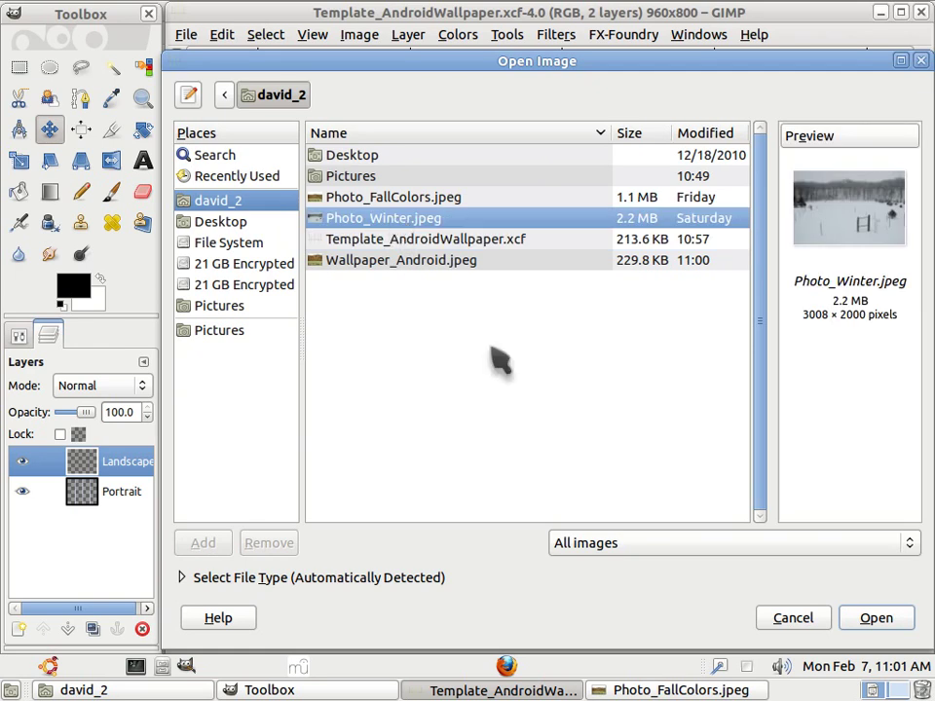
{"action": "left_click", "coordinate": [861, 620]}
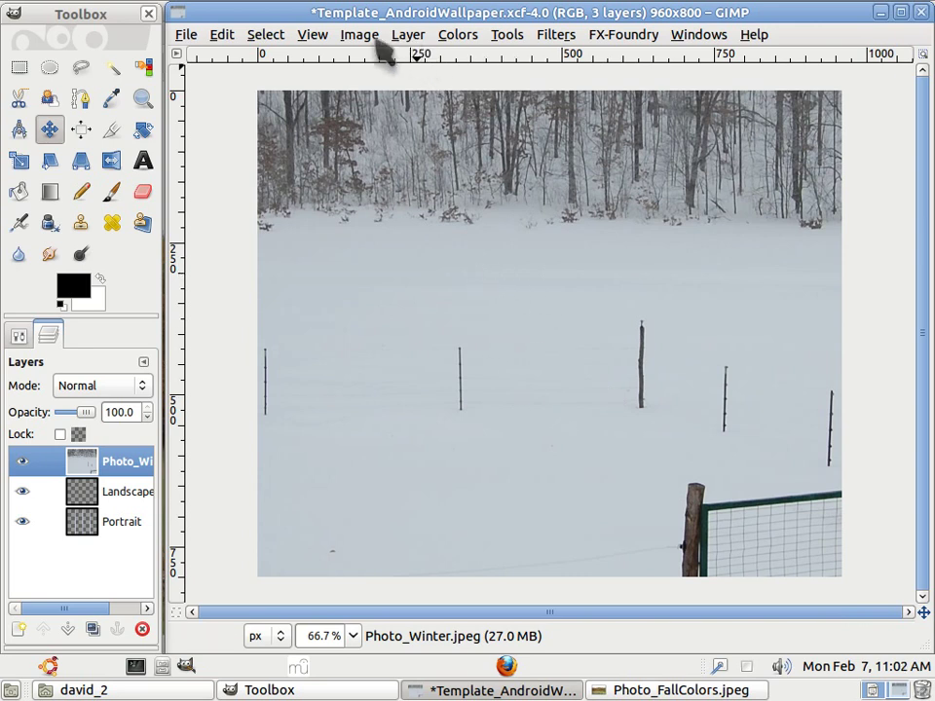
- Scale the winter photo layer to 54.99% (1654×1100 pixels) and drag it left to centre the gate
{"action": "left_click", "coordinate": [408, 36]}
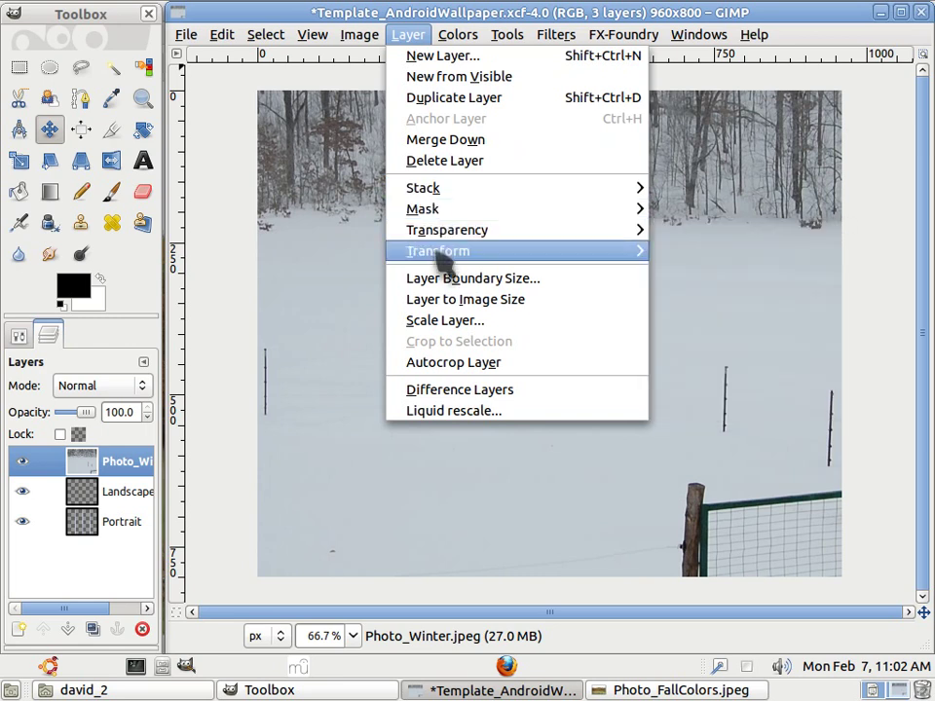
{"action": "left_click", "coordinate": [445, 323]}
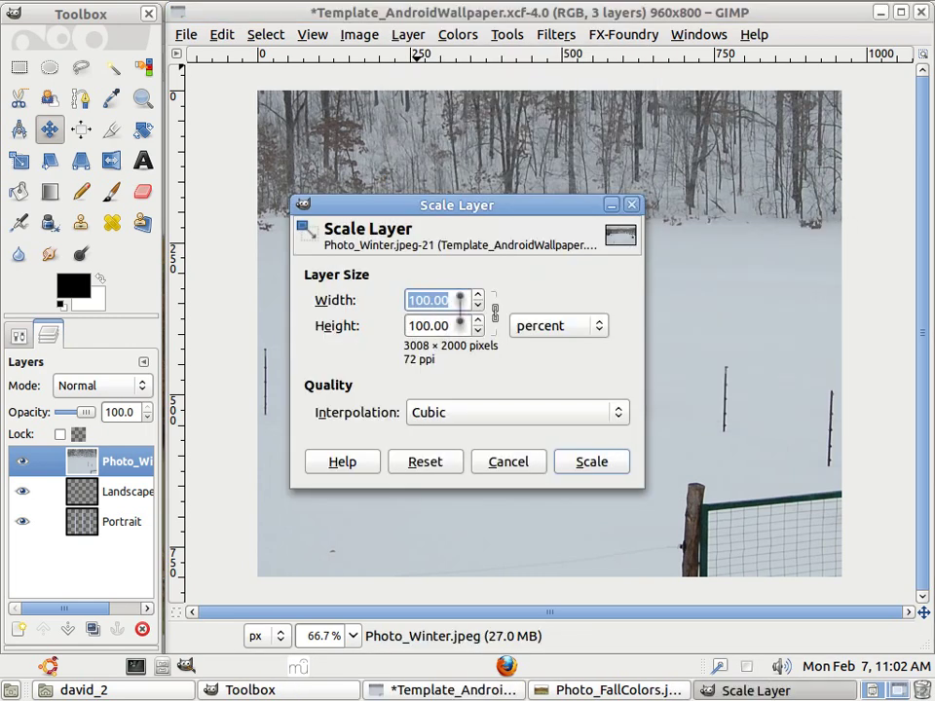
{"action": "type", "text": "54.99"}
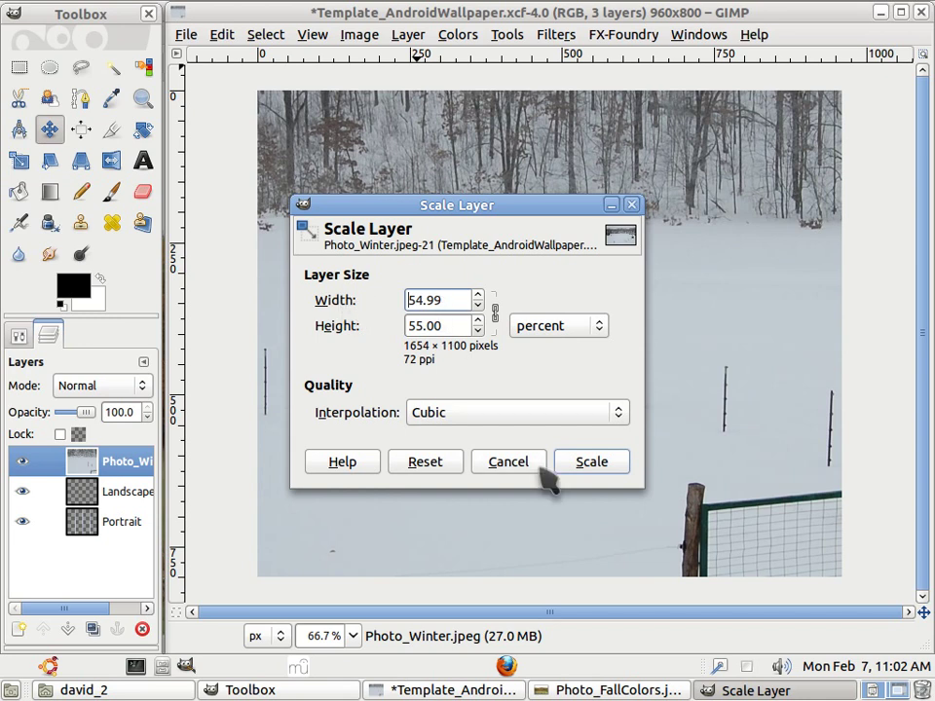
{"action": "left_click", "coordinate": [582, 467]}
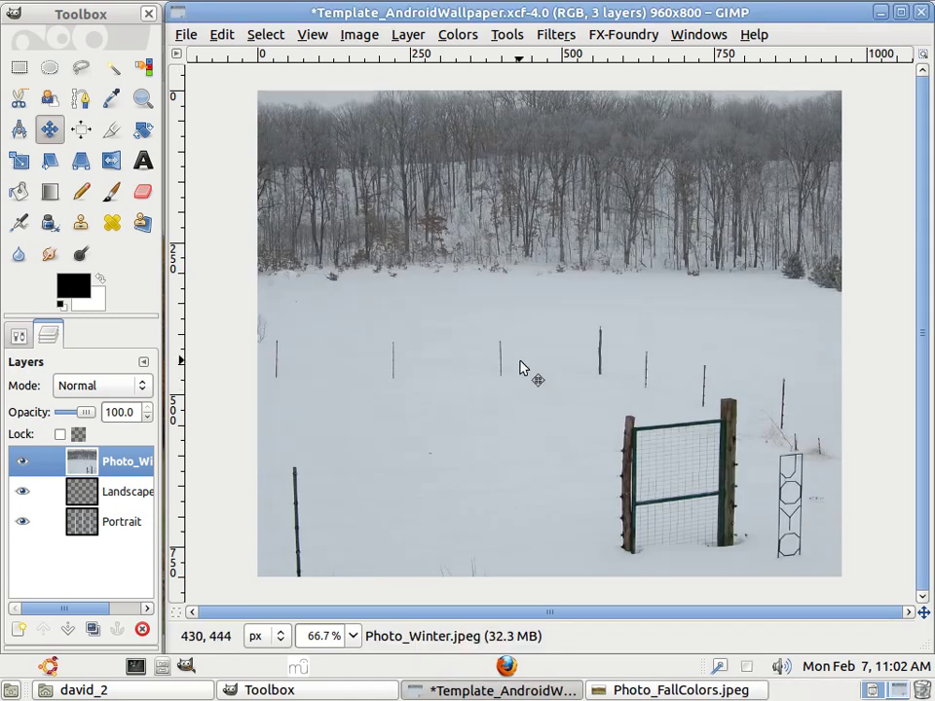
{"action": "left_click_drag", "start_coordinate": [556, 352], "coordinate": [356, 341]}
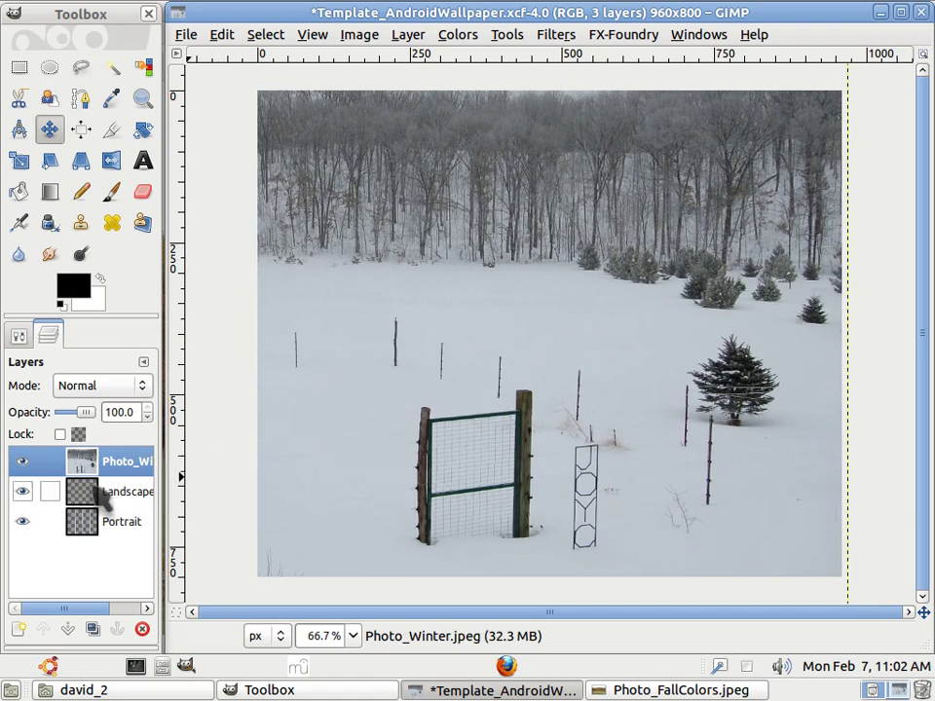
- Send the Photo_Winter layer to the bottom of the layer stack under the guides
{"action": "left_click", "coordinate": [413, 36]}
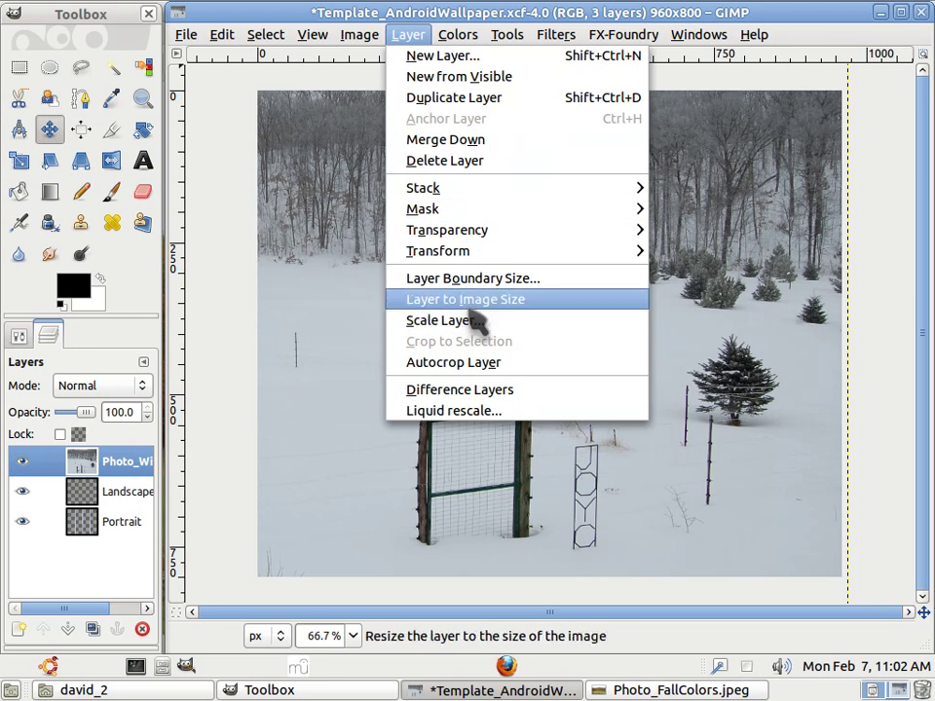
{"action": "mouse_move", "coordinate": [559, 188]}
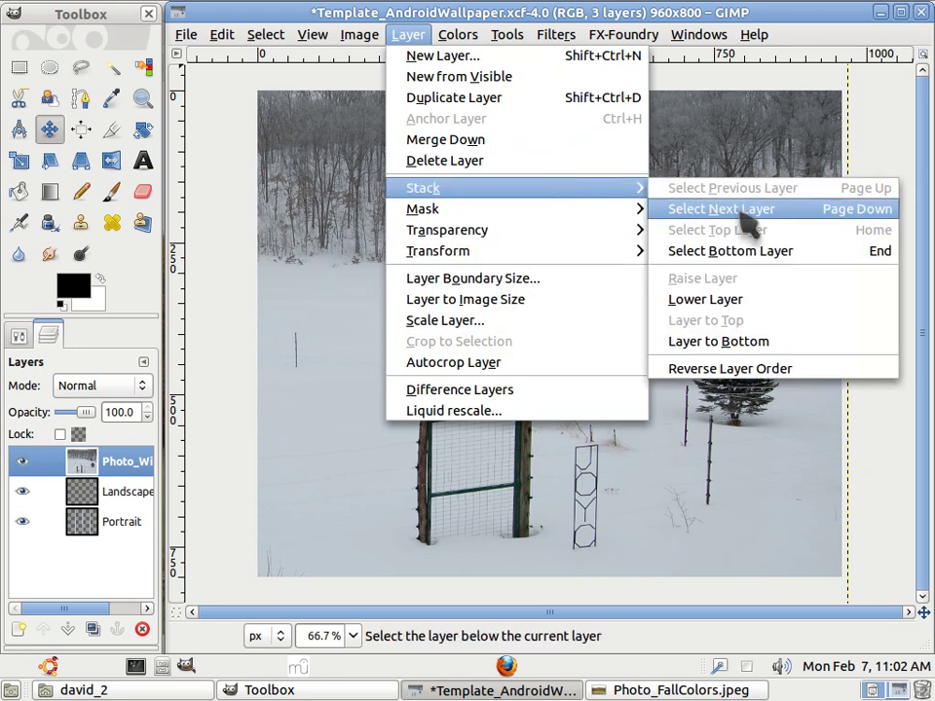
{"action": "left_click", "coordinate": [728, 342]}
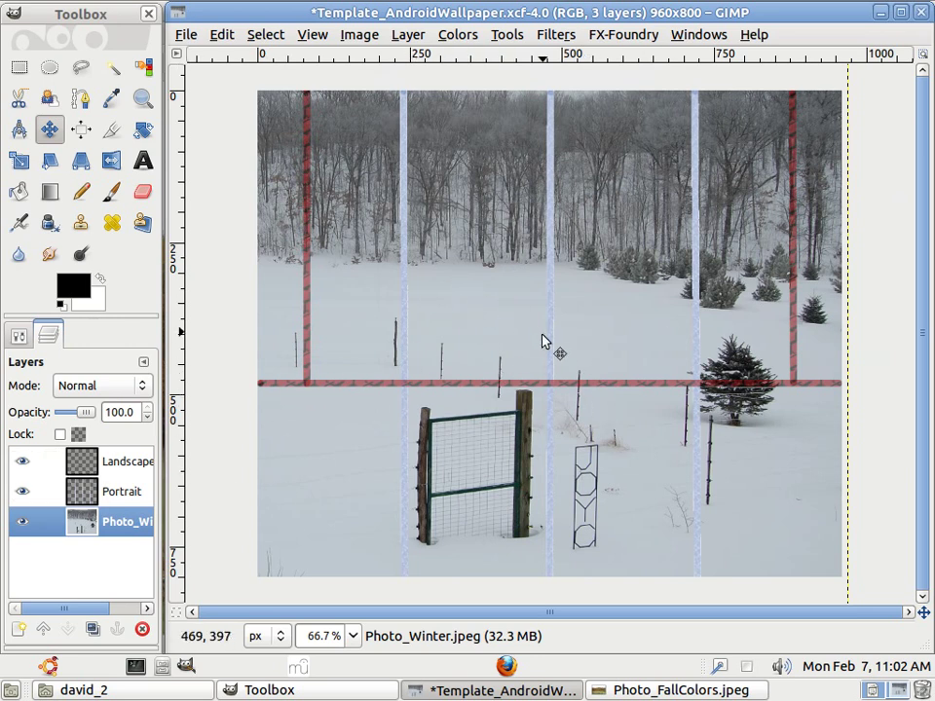
- Shift the winter photo slightly under the guides, leaving only the red Landscape guides visible
{"action": "mouse_move", "coordinate": [497, 184]}
{"action": "left_mouse_down"}
{"action": "mouse_move", "coordinate": [497, 312]}
{"action": "mouse_move", "coordinate": [501, 168]}
{"action": "mouse_move", "coordinate": [516, 182]}
{"action": "left_mouse_up"}
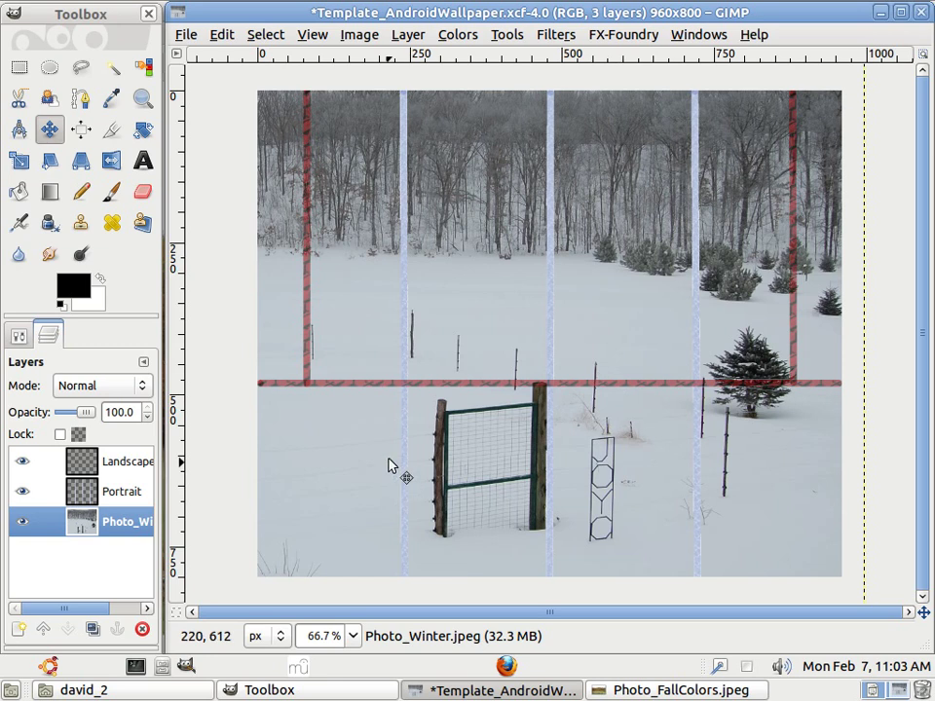
{"action": "left_click", "coordinate": [22, 461]}
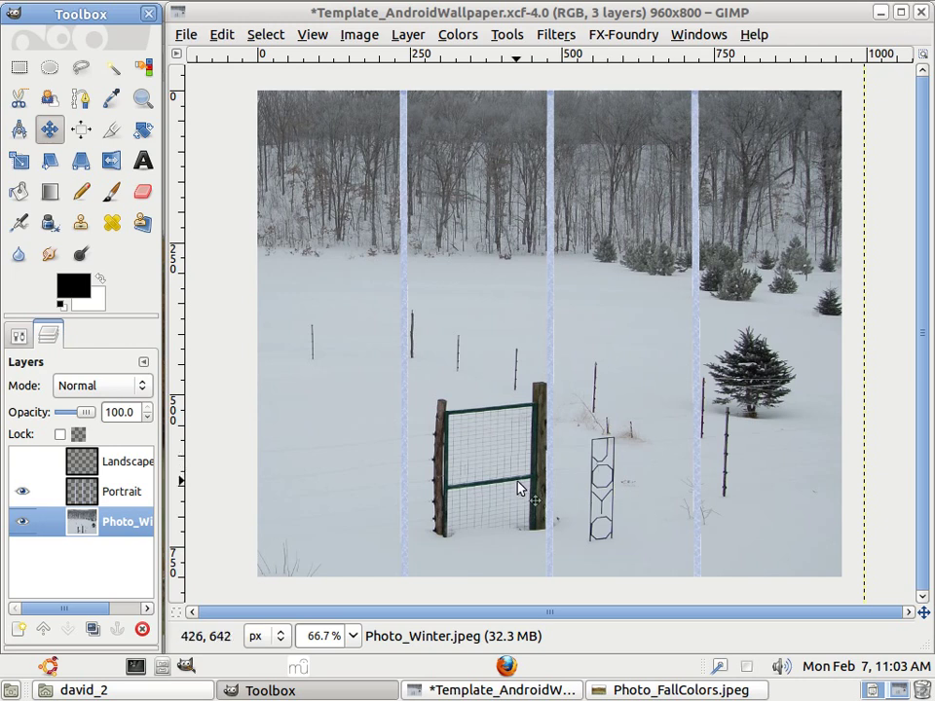
{"action": "left_click", "coordinate": [22, 491]}
{"action": "left_click", "coordinate": [22, 461]}
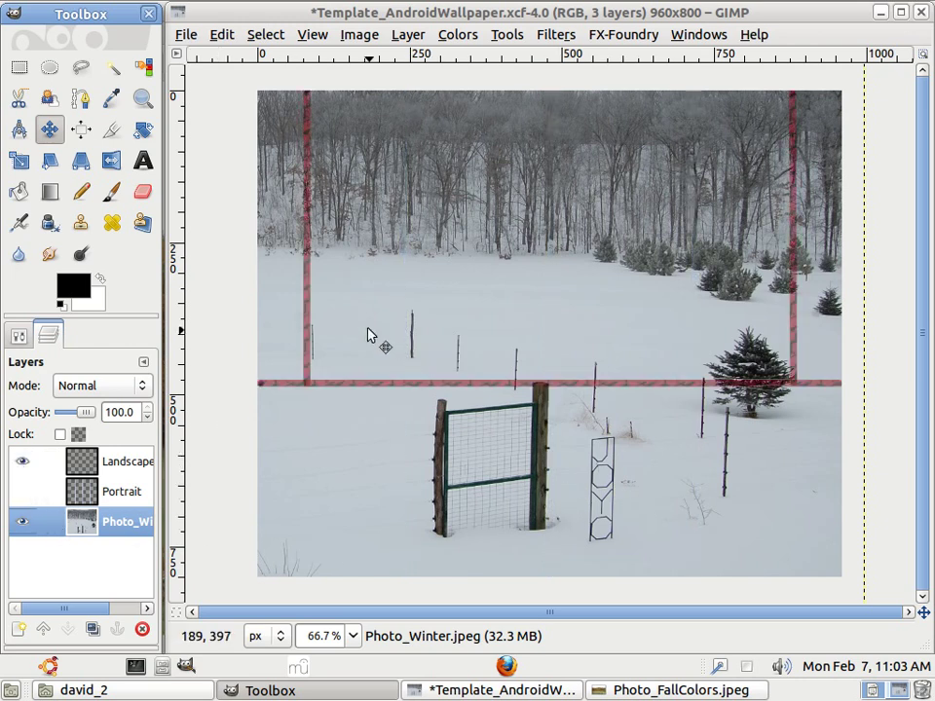